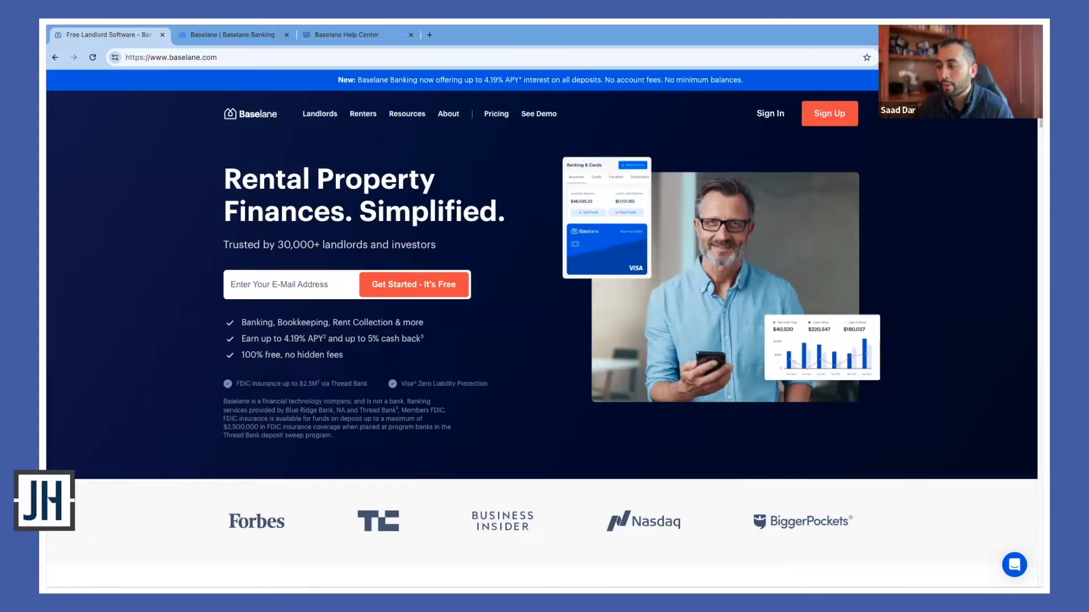
From the Baselane Banking summary, open the Apex Investor LLC LT entity
click(253, 44)
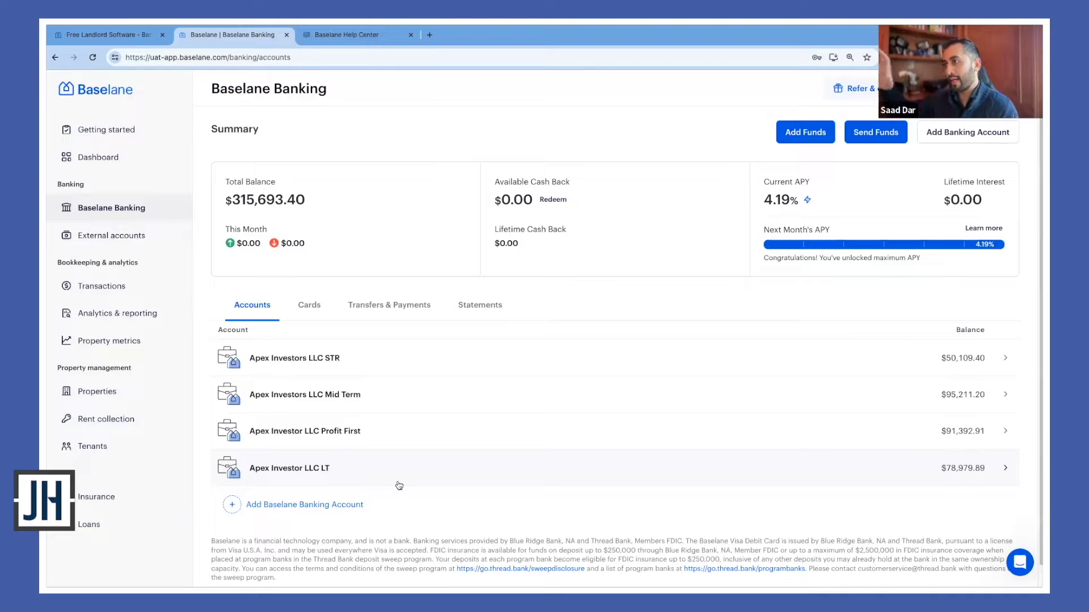
click(400, 482)
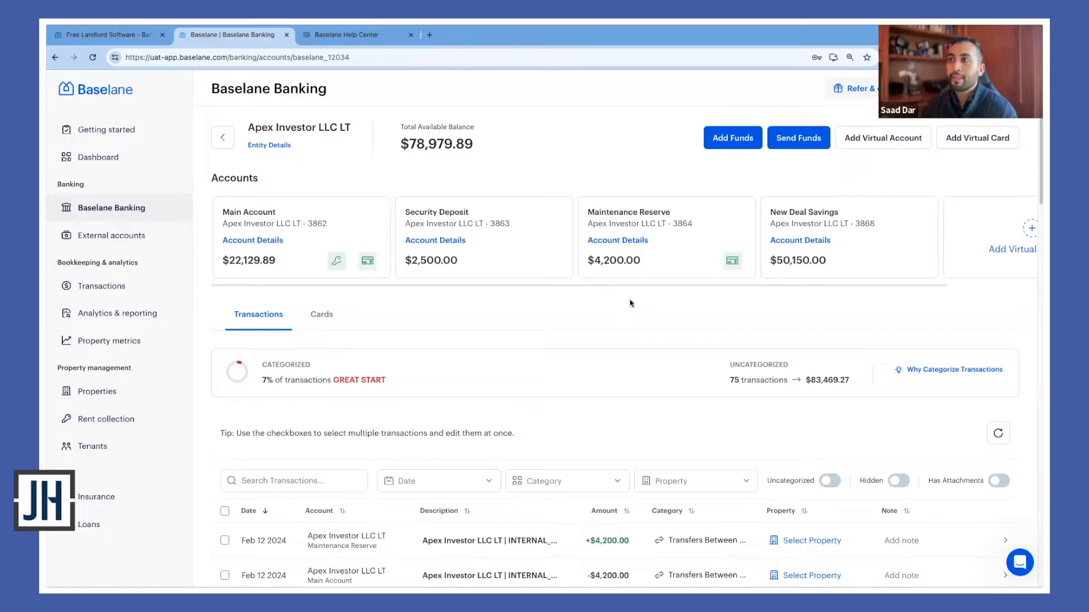
Show Account Details for the Security Deposit card on the Apex Investor LLC LT page
mouse_move(337, 255)
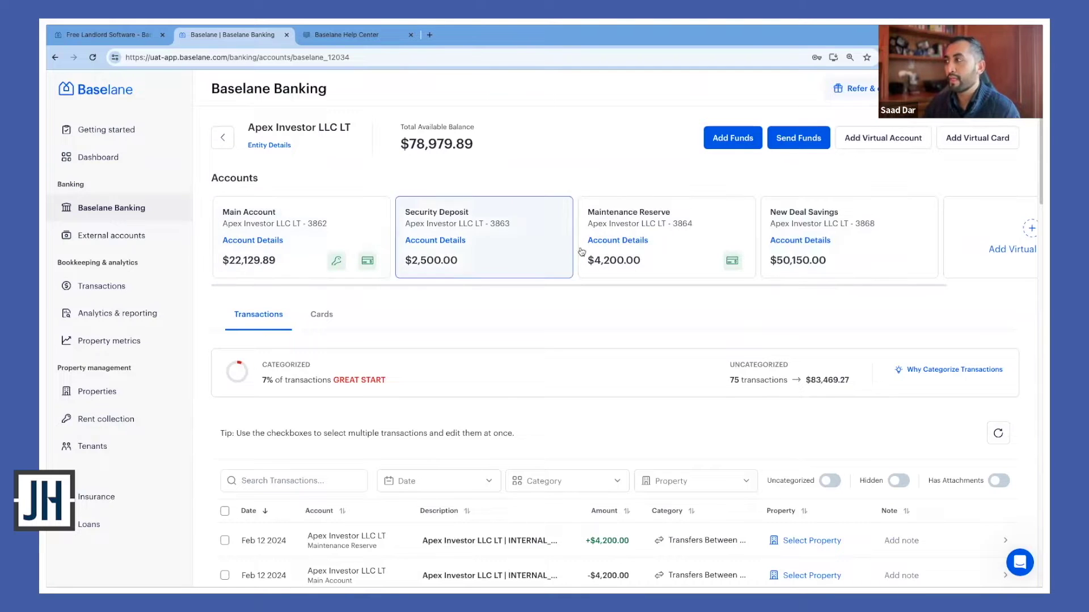
drag(687, 285, 904, 285)
scroll(600, 278, left, 3)
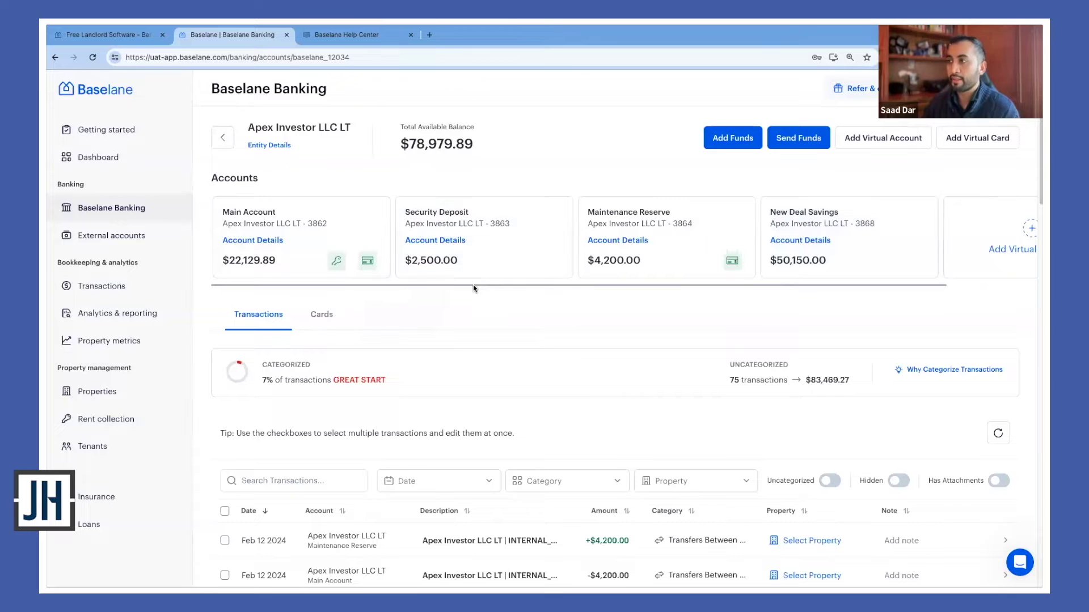
scroll(445, 293, down, 1)
scroll(445, 292, up, 1)
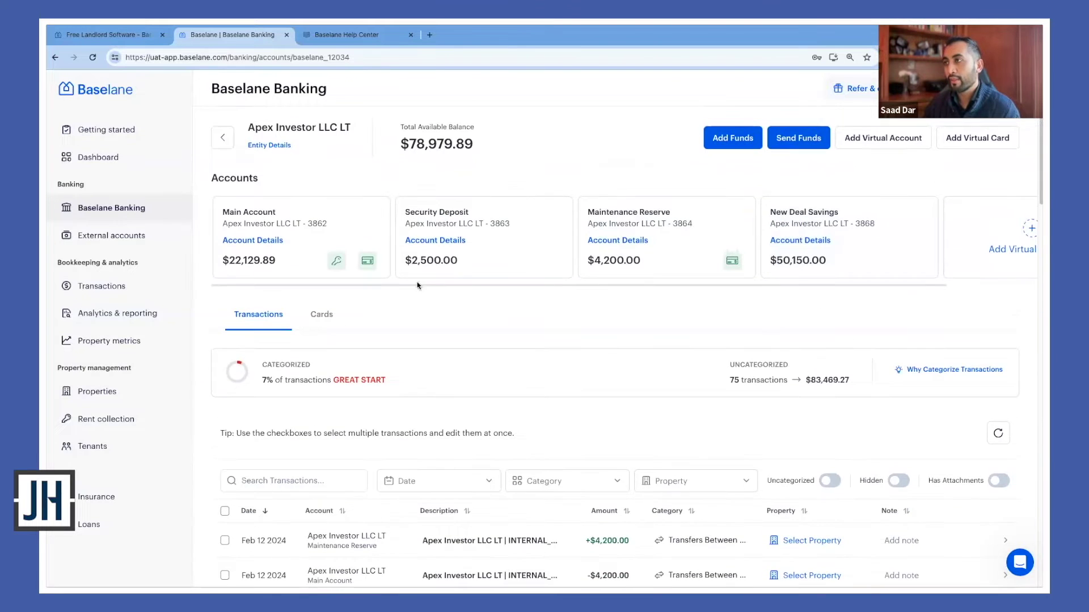
click(447, 240)
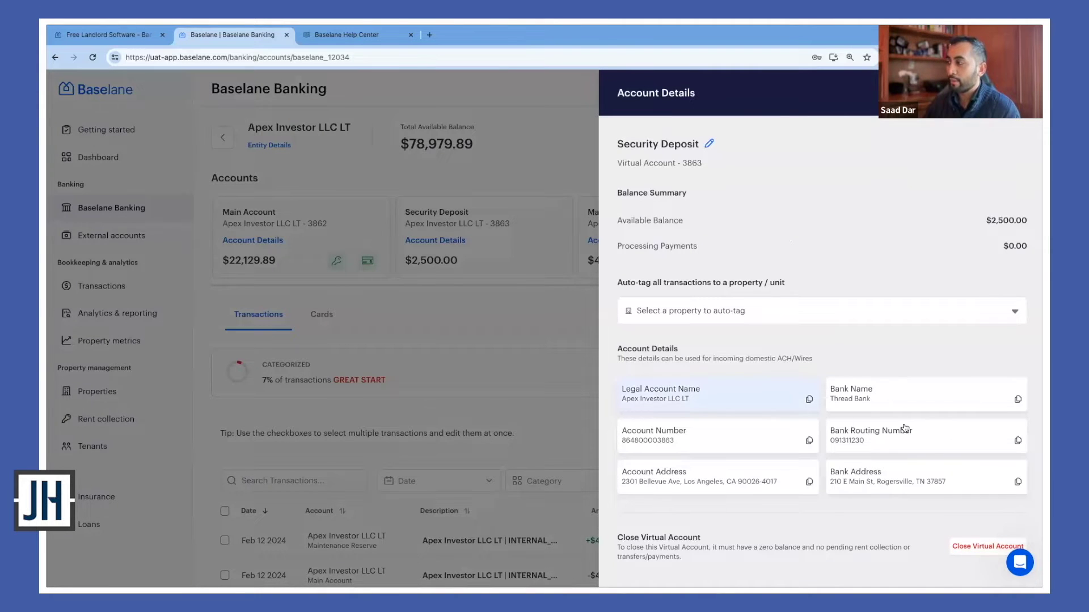
Close the Security Deposit details panel and go back to the Banking summary
click(467, 311)
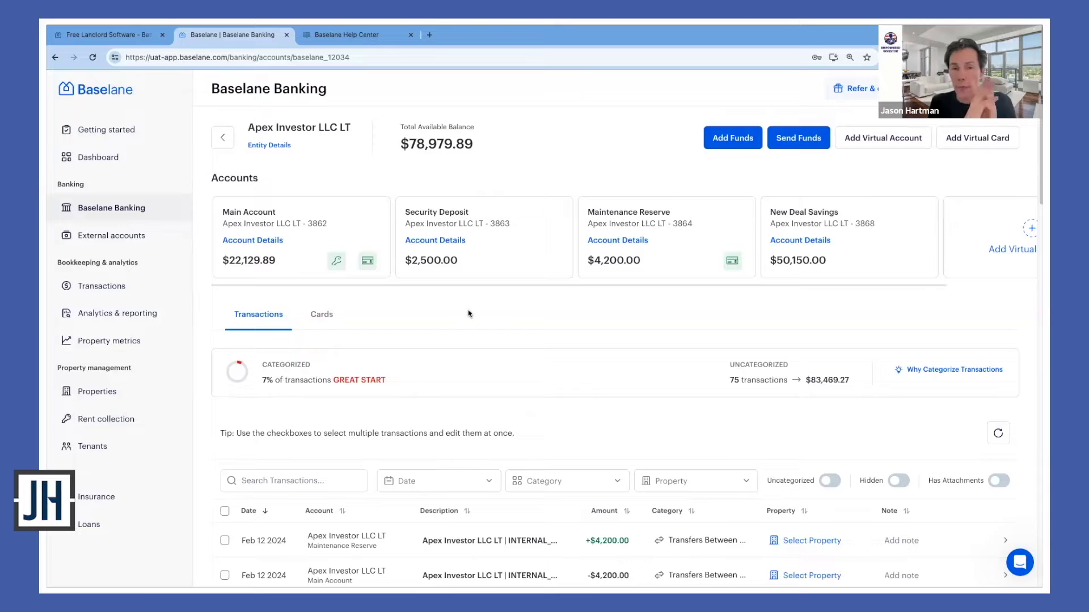
click(228, 148)
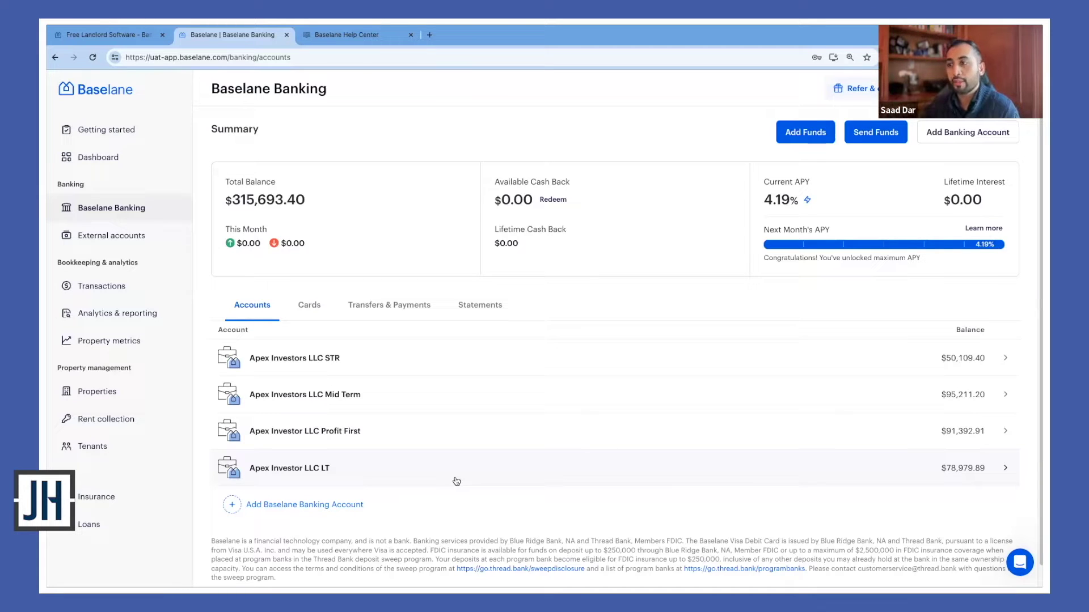
Open Apex Investor LLC LT, return, then toggle between the Cards and Accounts lists
click(459, 479)
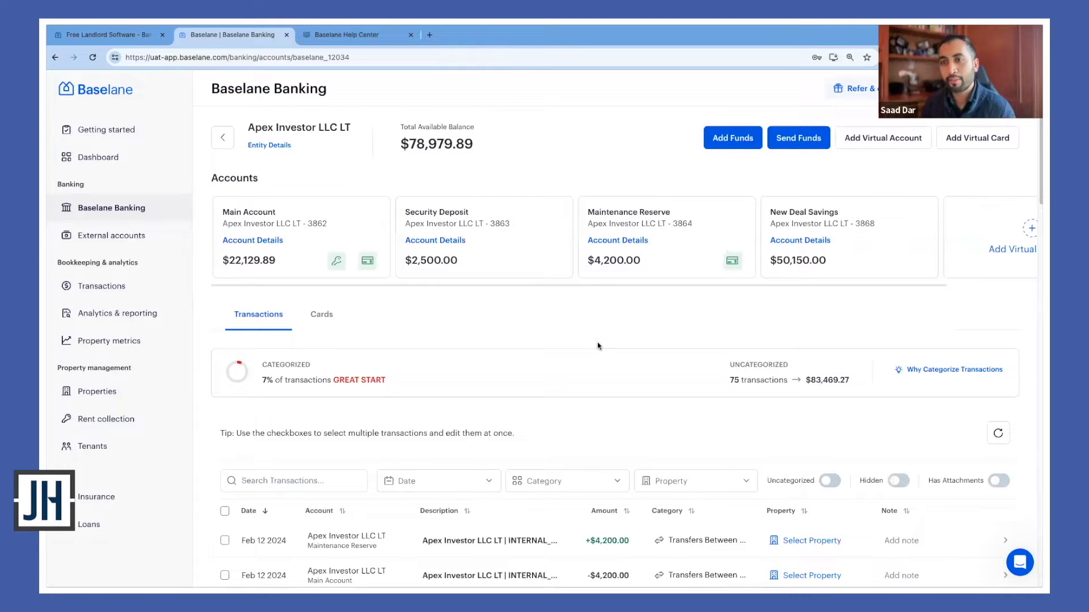
click(223, 138)
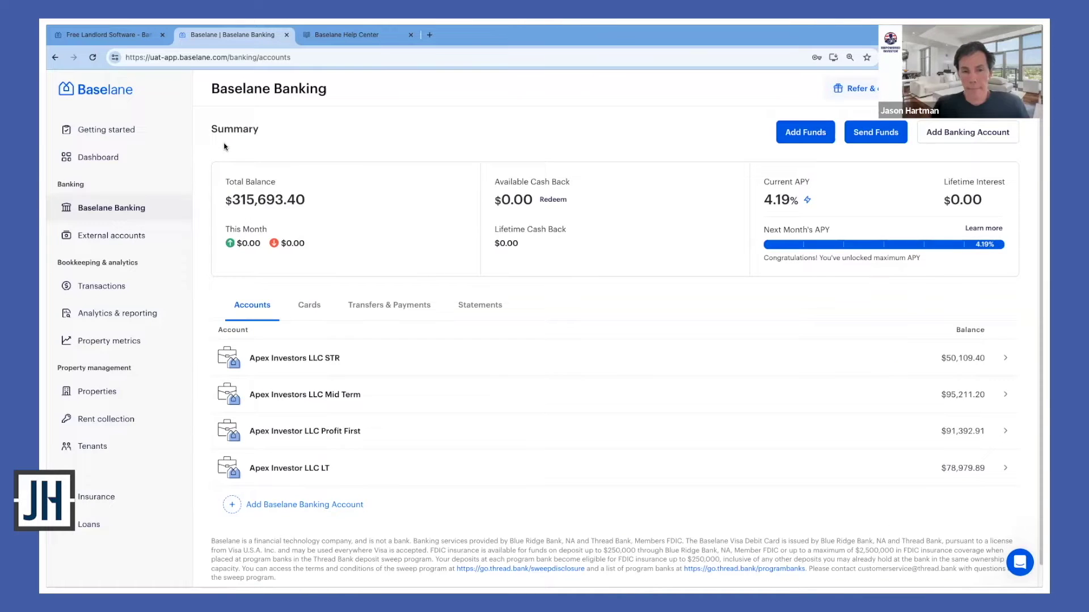
click(316, 311)
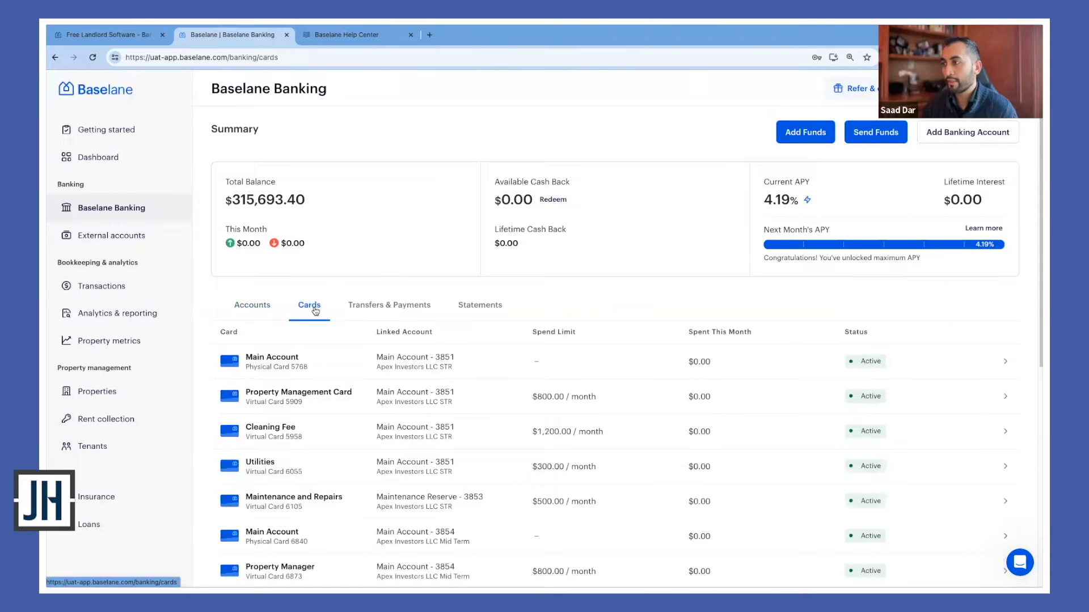
click(261, 311)
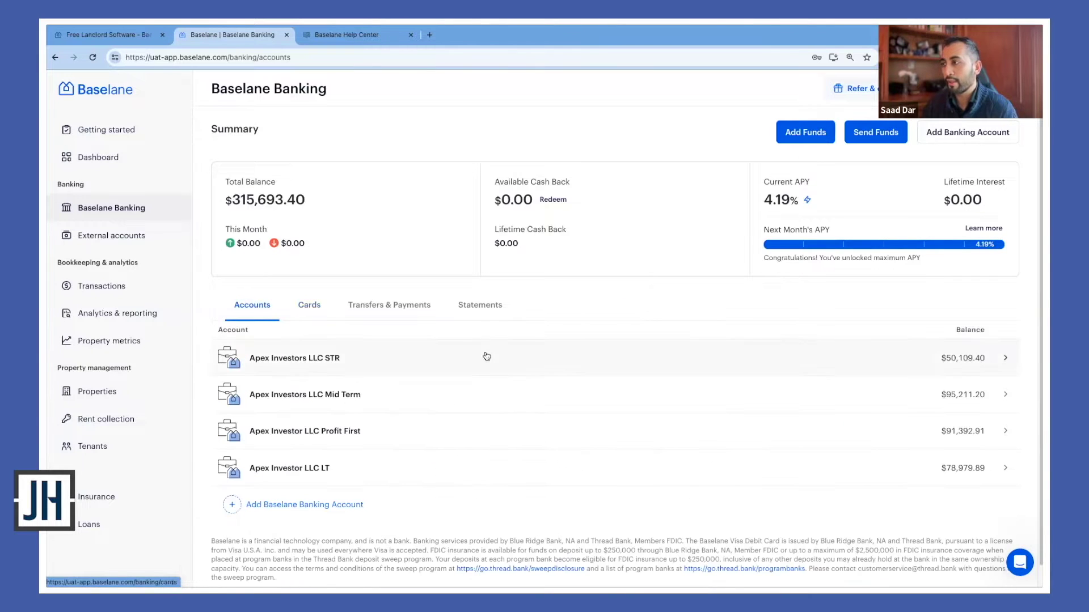
View the Apex Investor LLC Profit First account's Profit Account sub-account, then return
scroll(499, 368, down, 1)
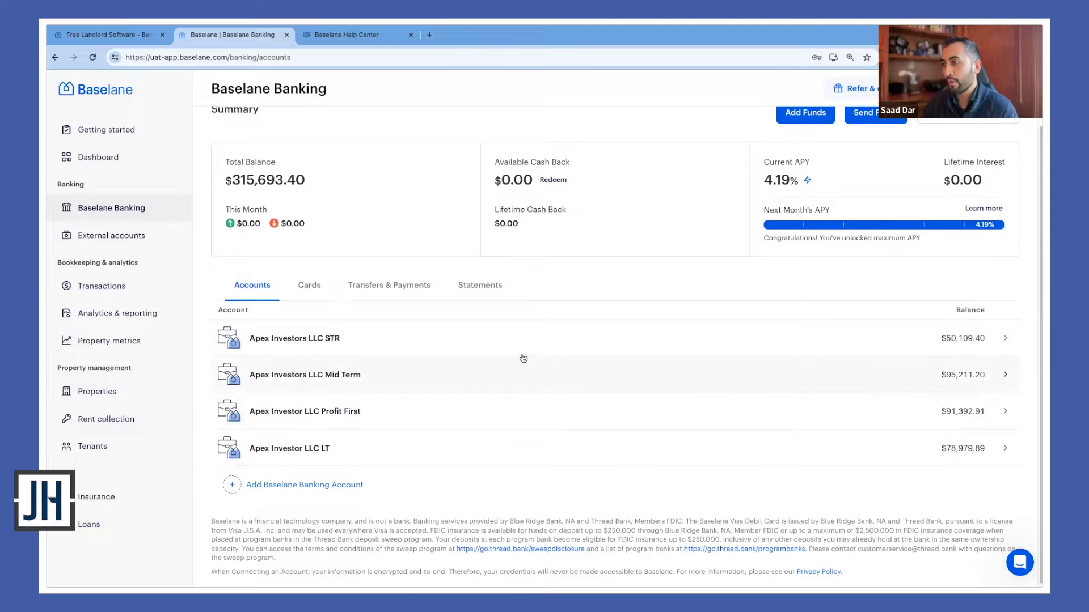
click(522, 413)
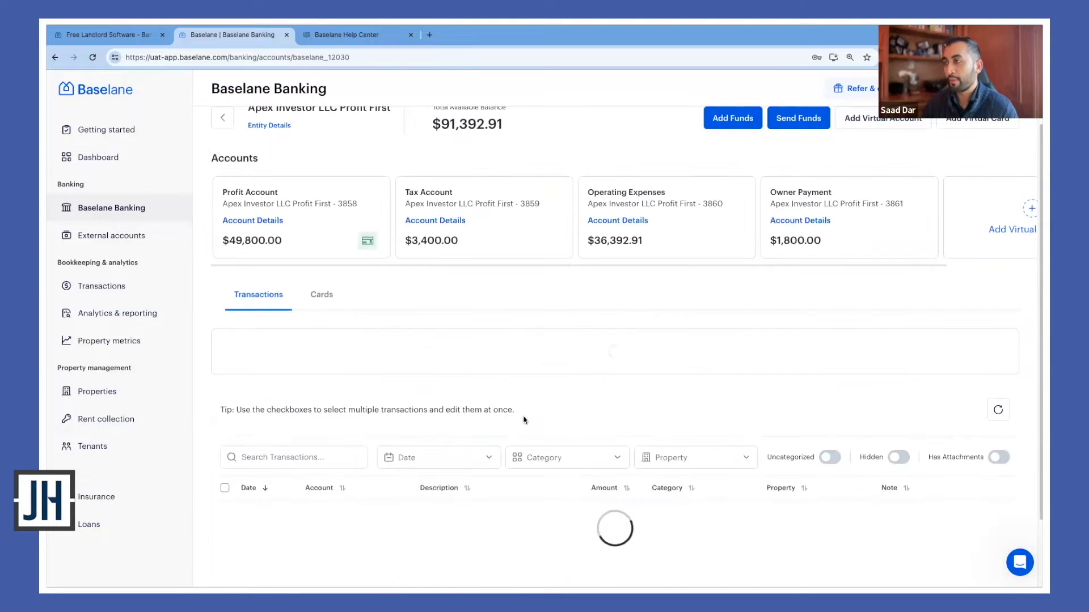
scroll(537, 406, up, 1)
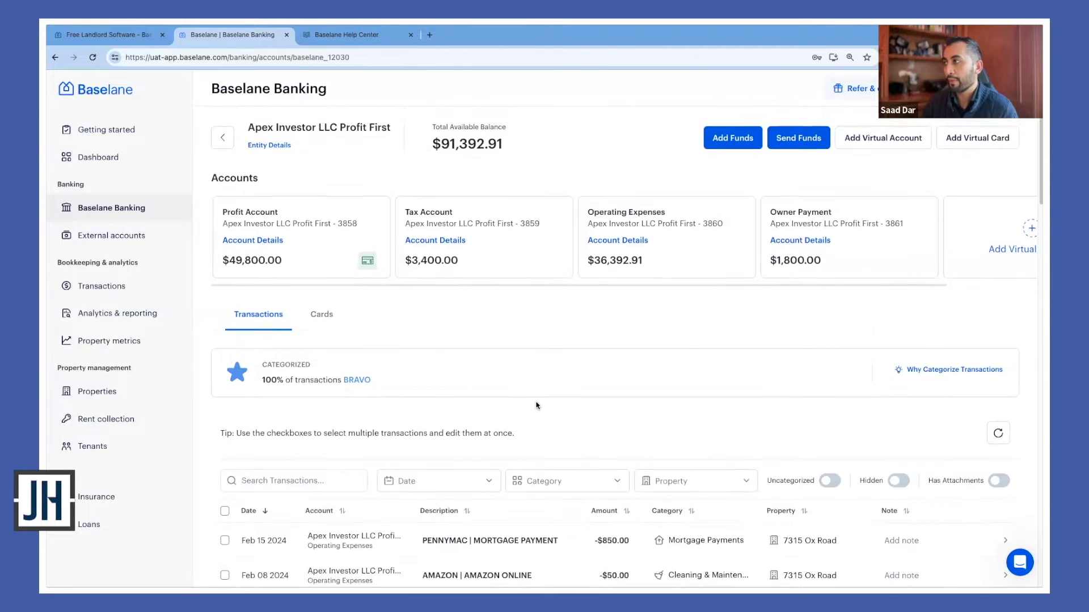
click(330, 229)
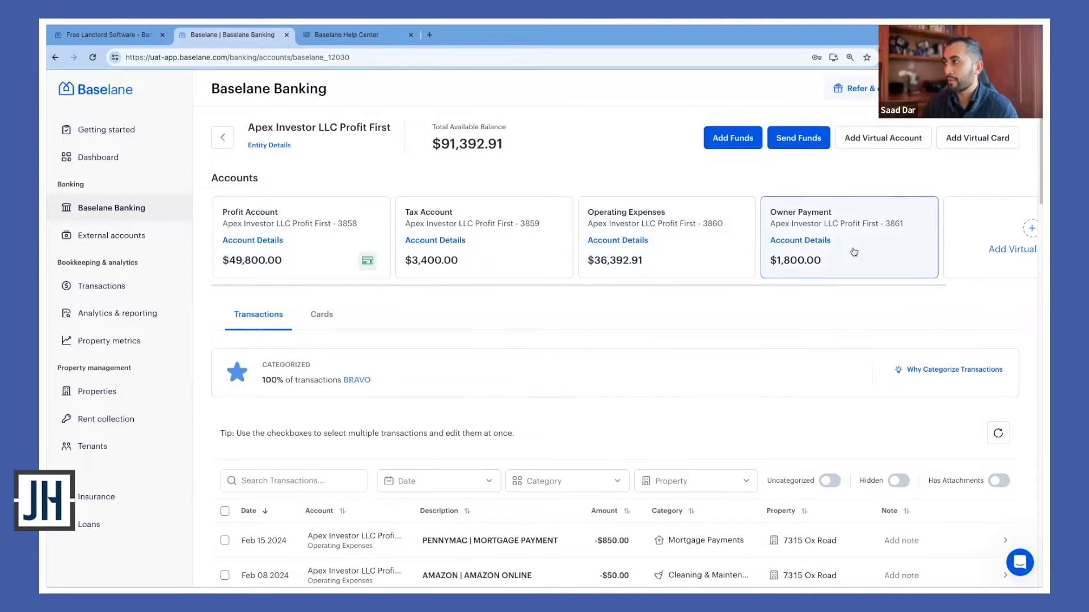
click(222, 137)
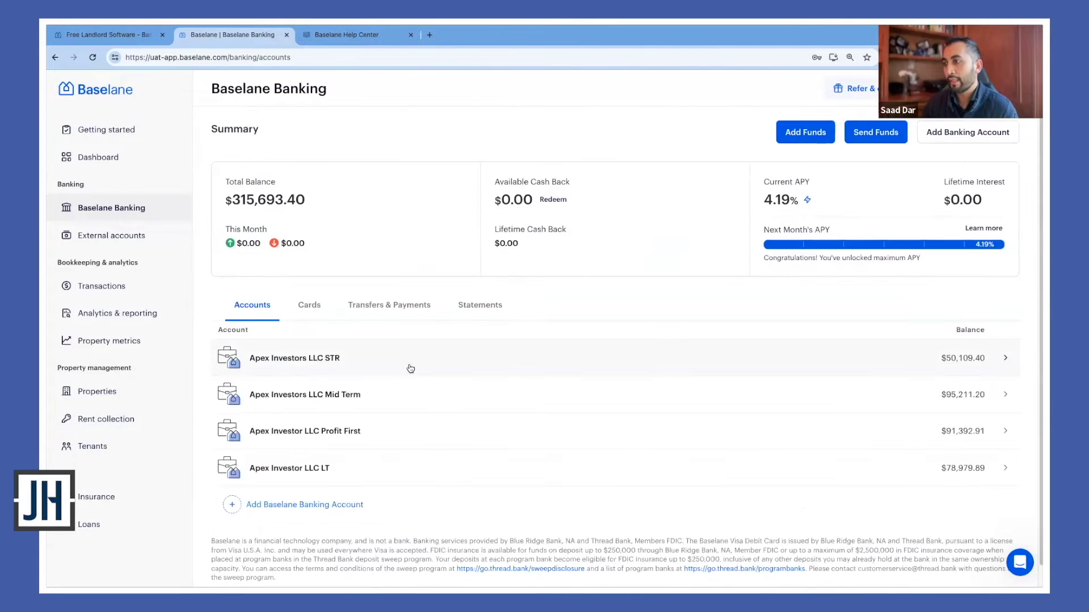
Look at the Apex Investors LLC Mid Term account, then reopen Apex Investor LLC LT
click(445, 407)
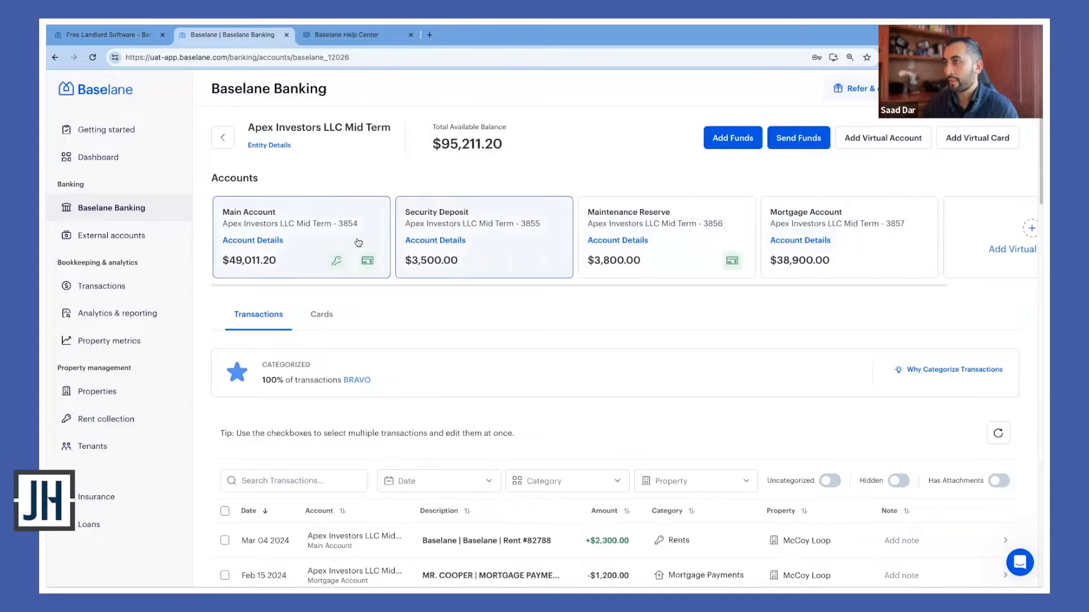
click(223, 137)
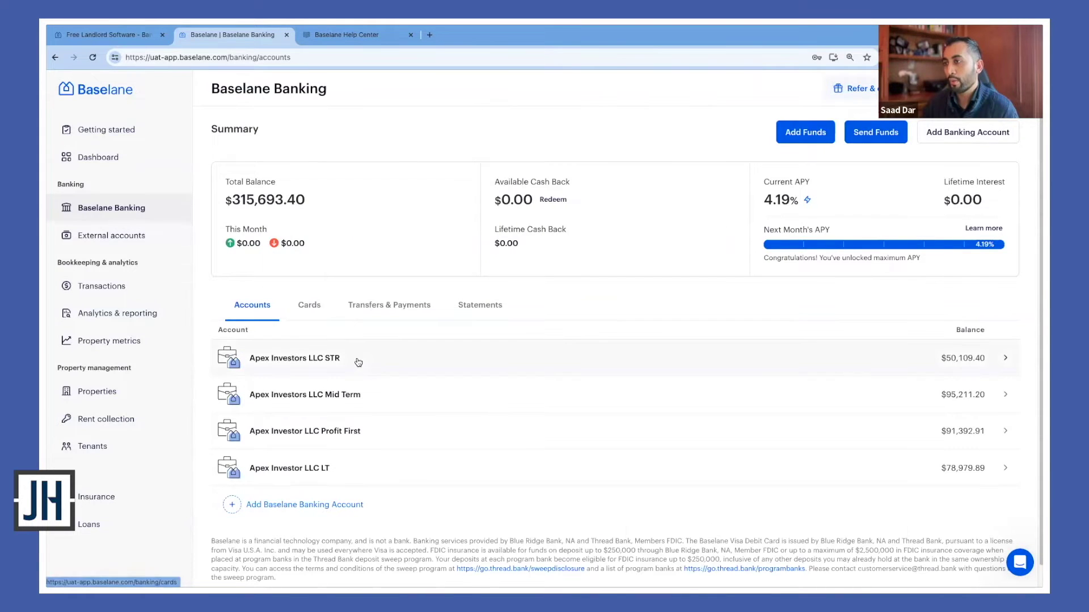
click(406, 464)
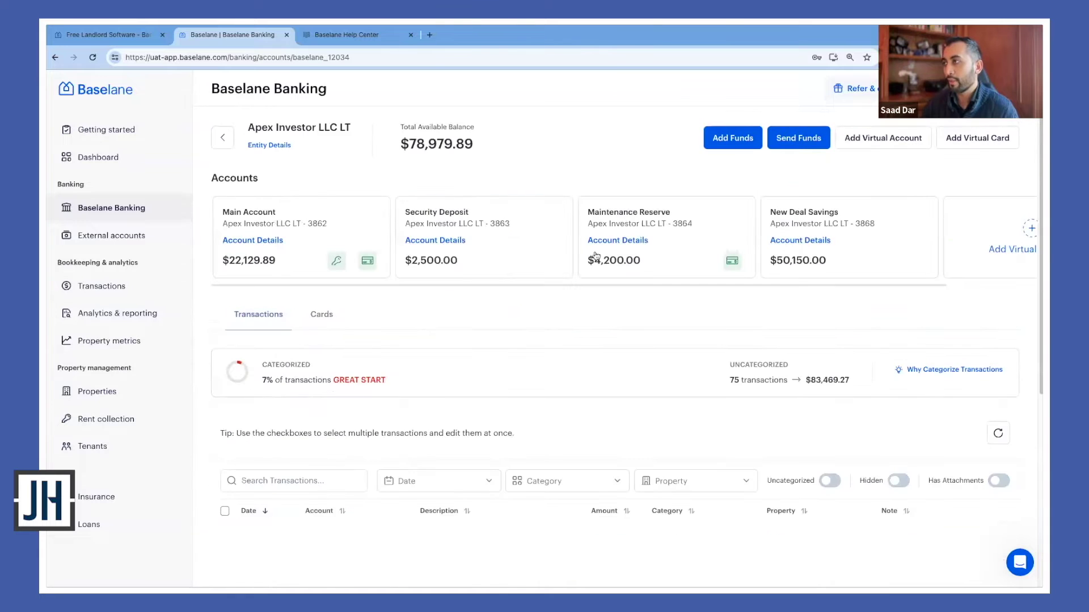
Choose McCoy Loop as Maintenance Reserve's property auto-tag, then close its details panel
click(624, 242)
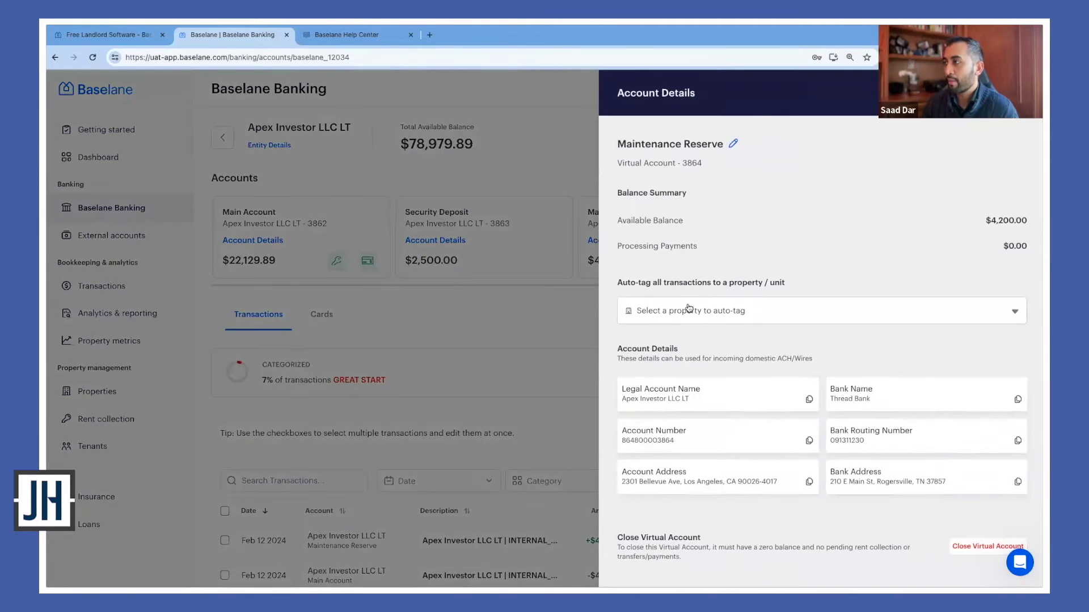
click(691, 312)
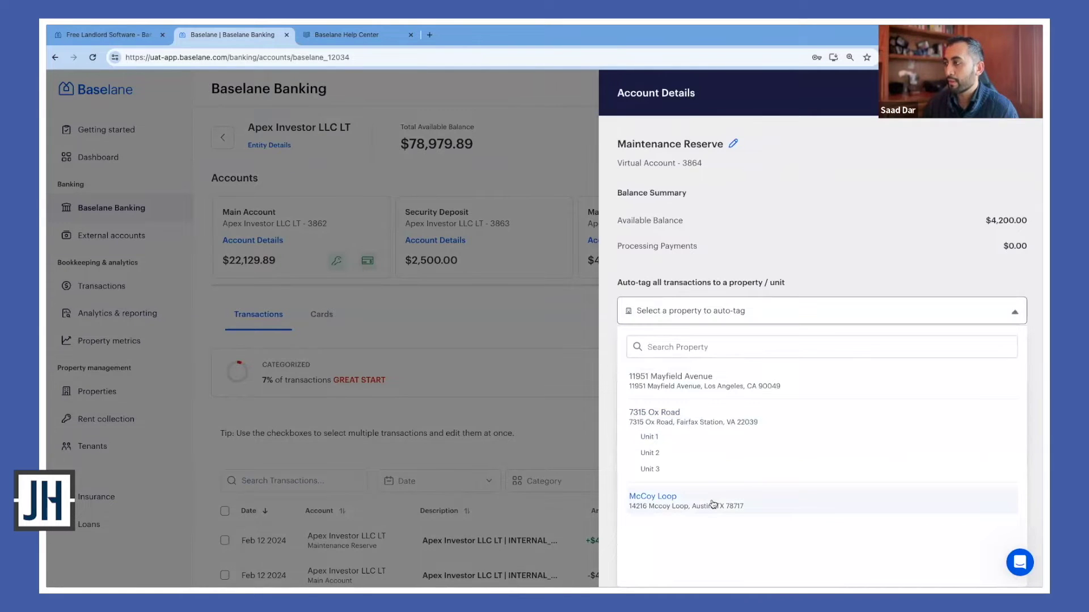
click(713, 504)
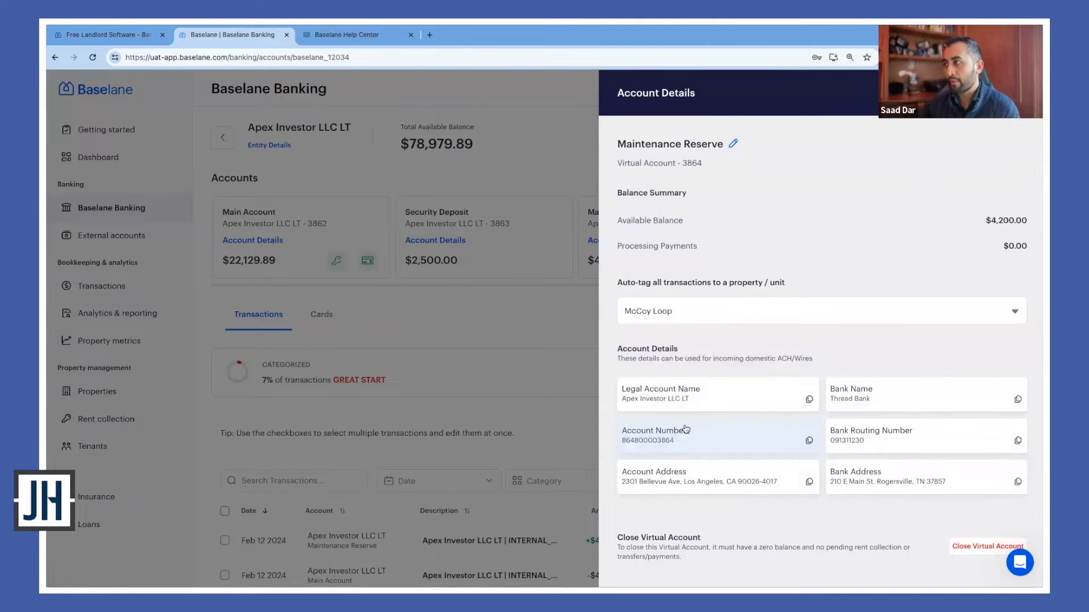
click(576, 330)
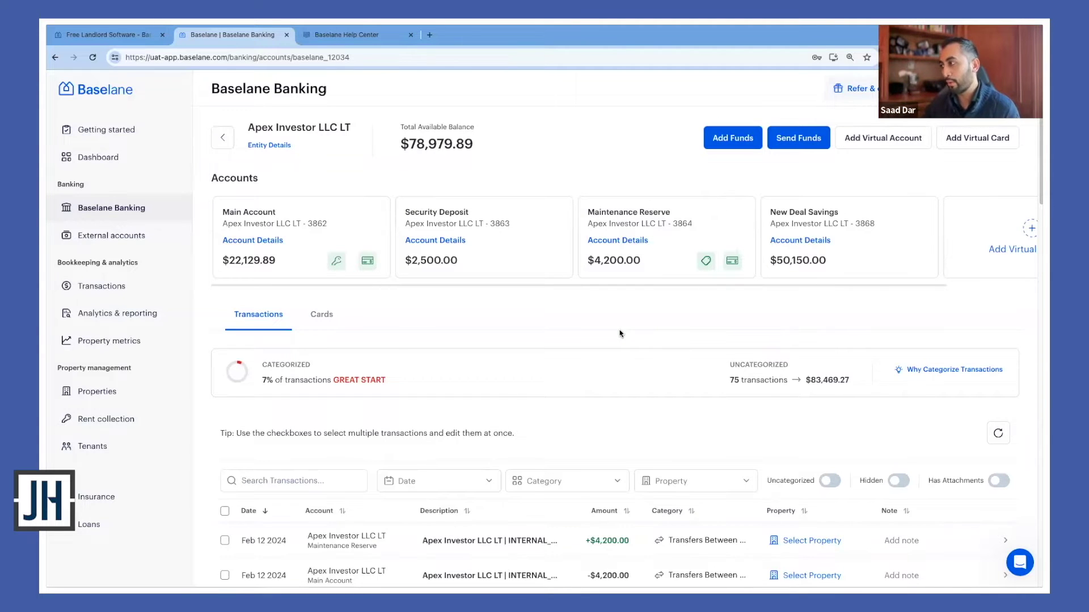
Switch to the Cards tab to list the entity's four active cards
scroll(607, 372, down, 1)
scroll(608, 375, down, 1)
scroll(604, 375, up, 1)
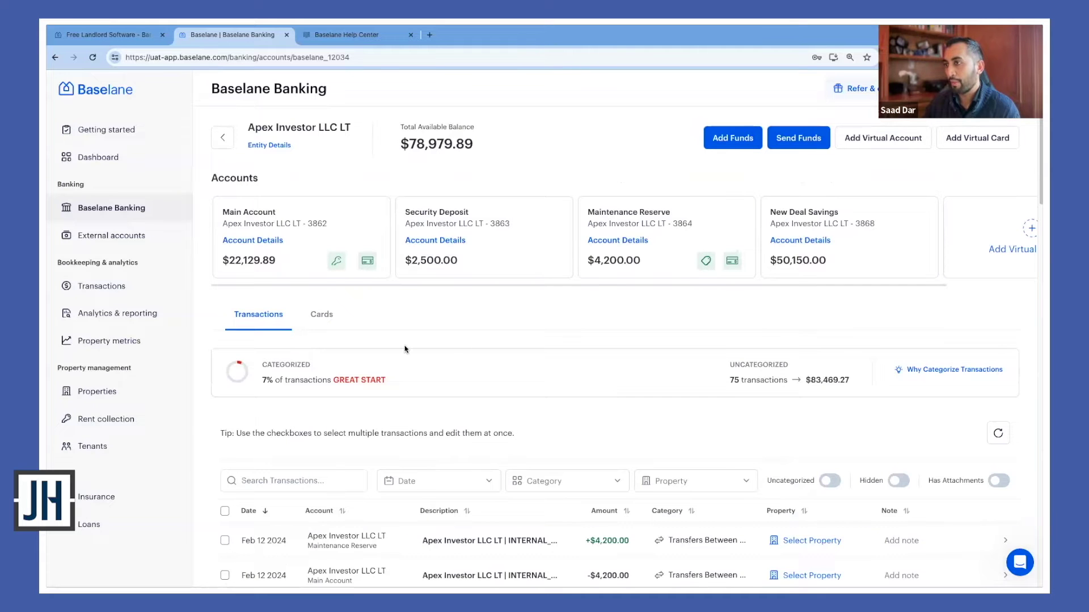
click(323, 321)
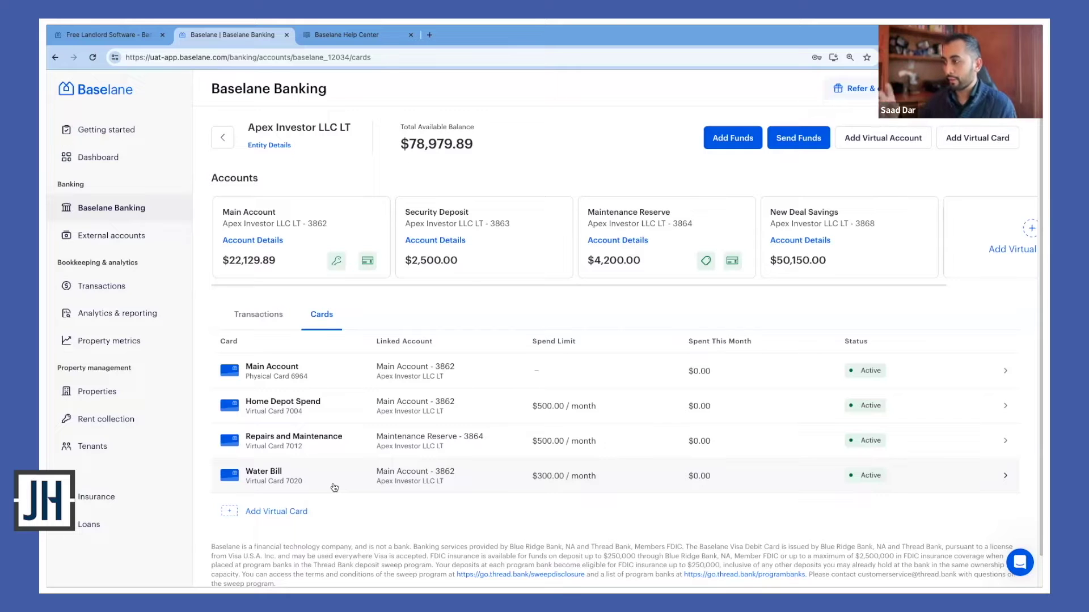
Set the Water Bill card to auto-tag McCoy Loop, keeping the Water & Sewer category
click(336, 482)
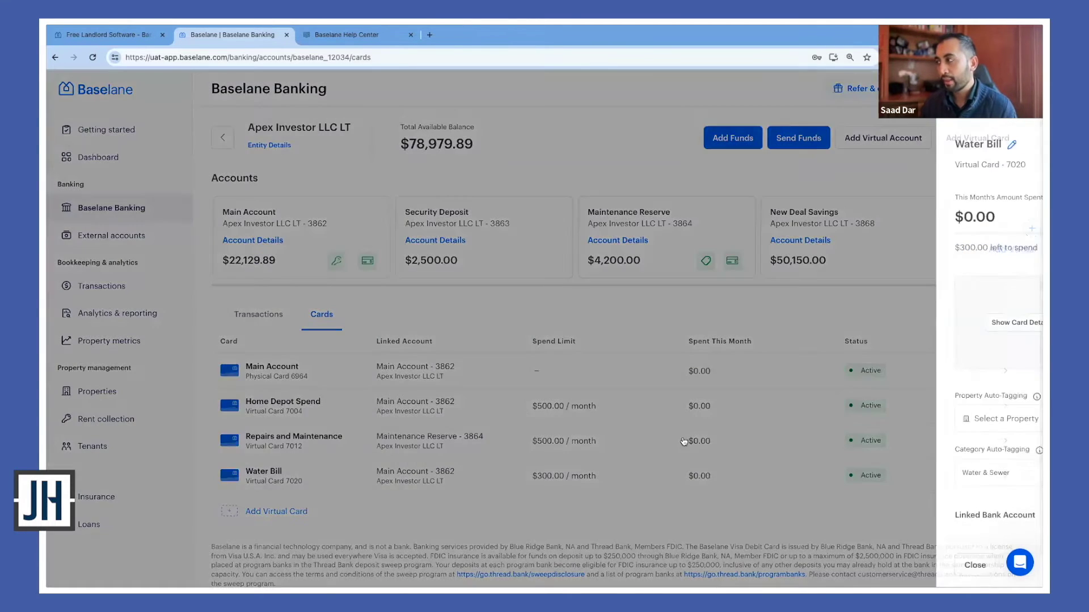
scroll(788, 418, down, 1)
scroll(746, 368, down, 1)
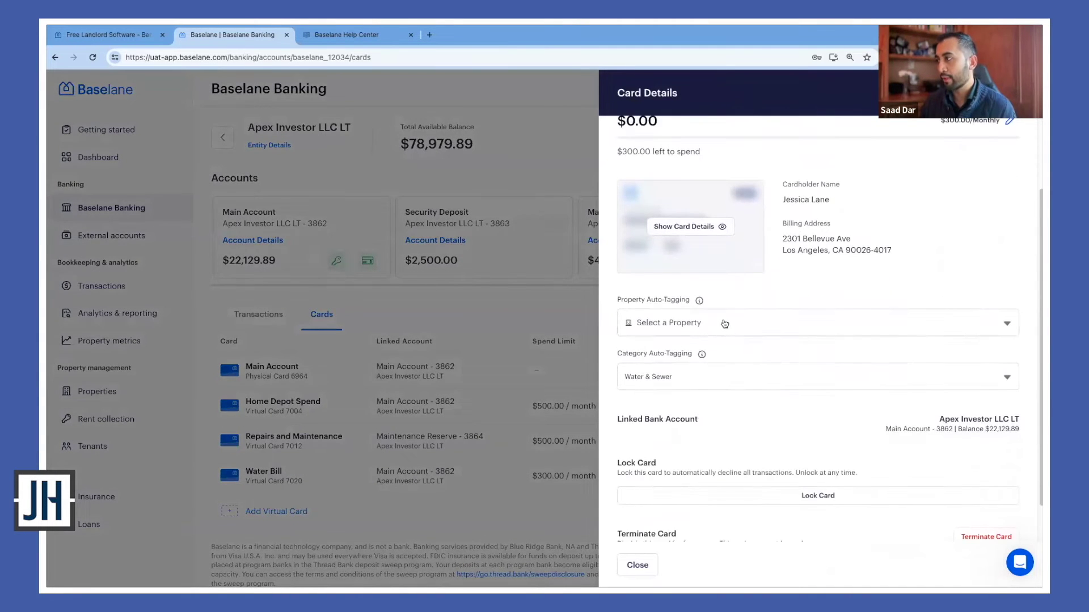
click(731, 322)
click(691, 287)
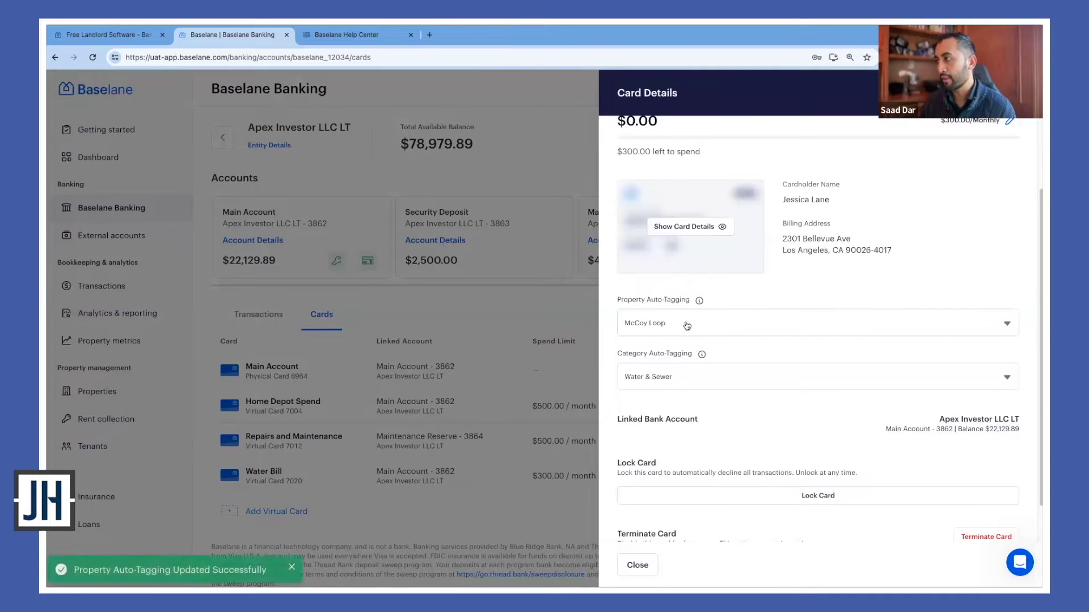
click(691, 387)
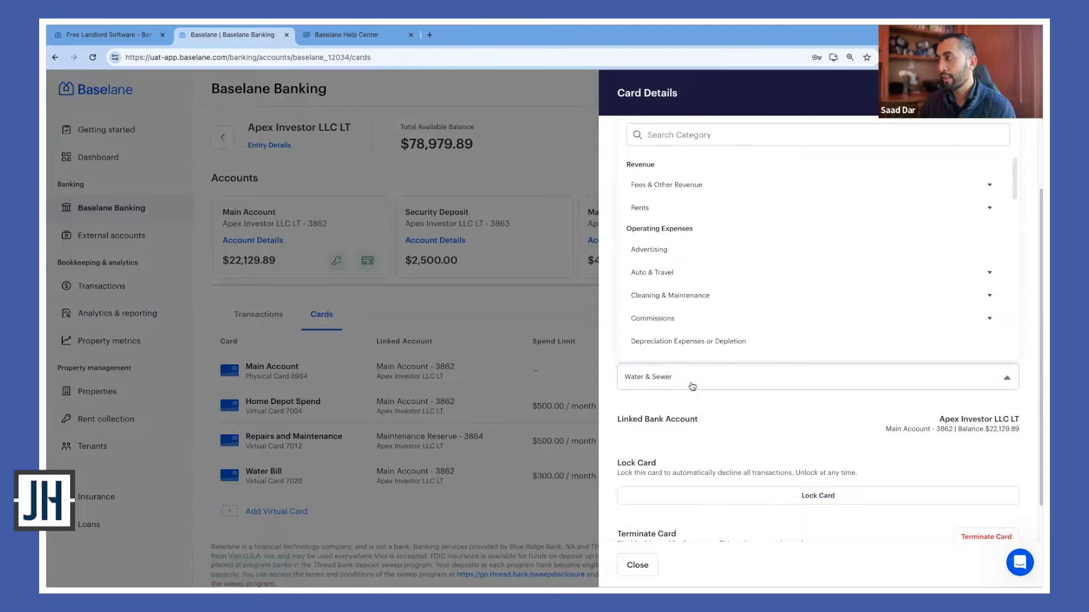
scroll(693, 336, down, 4)
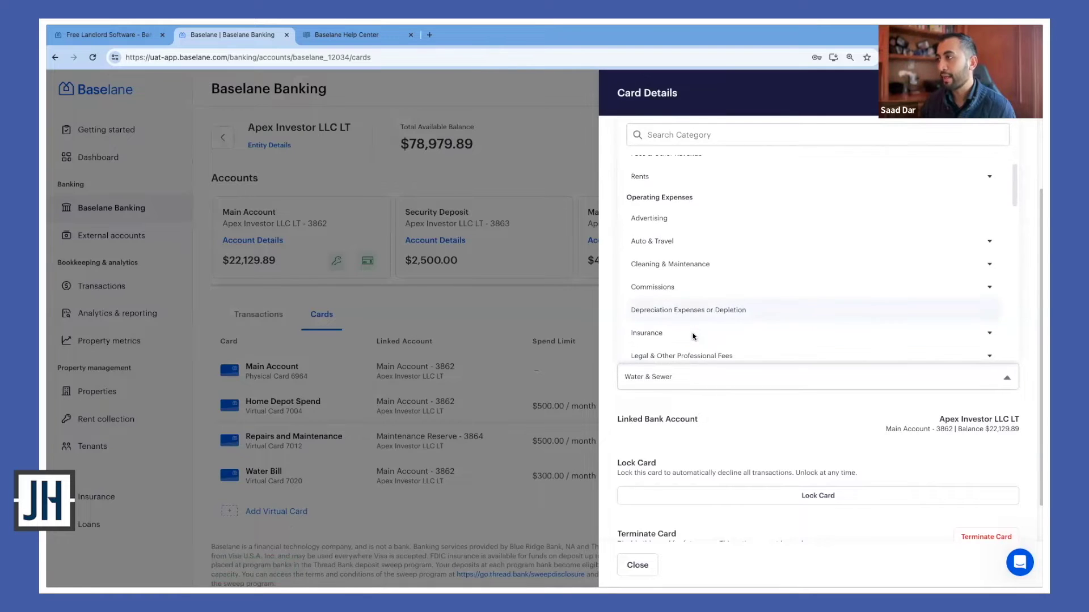
scroll(693, 337, down, 3)
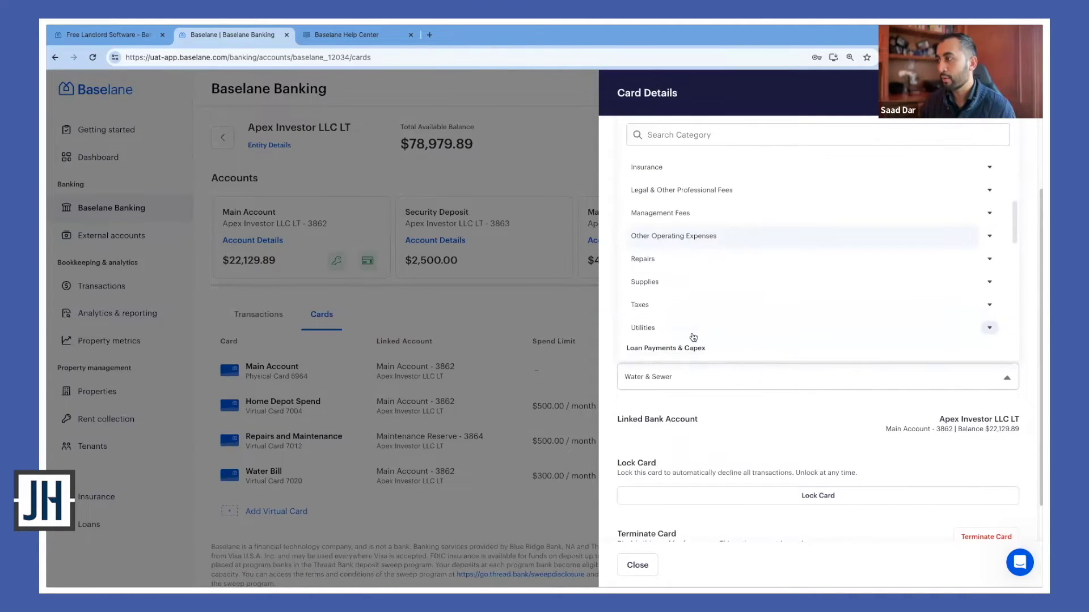
click(719, 397)
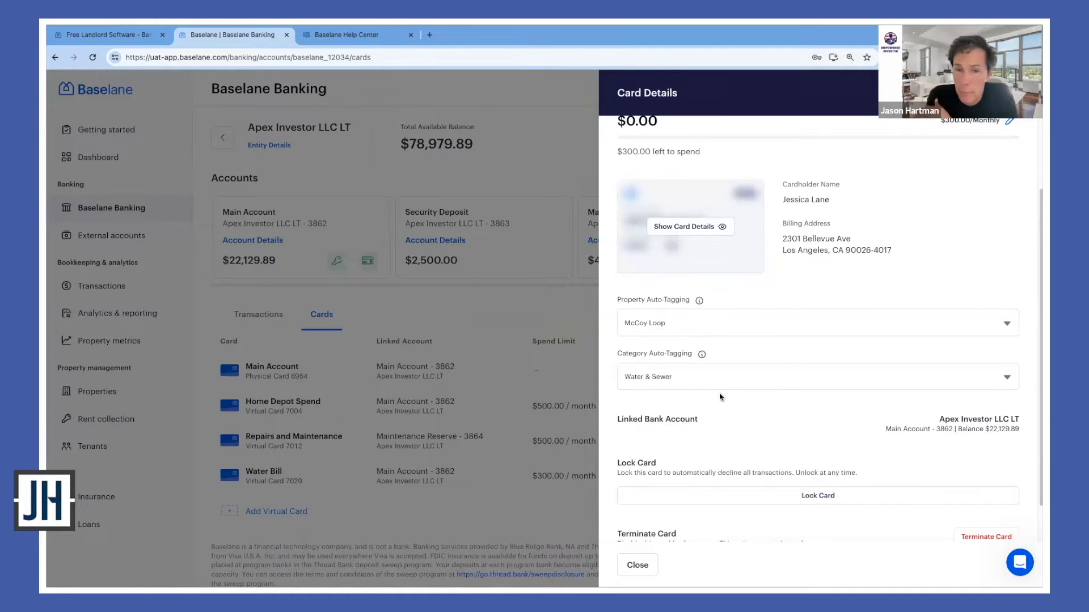
click(539, 502)
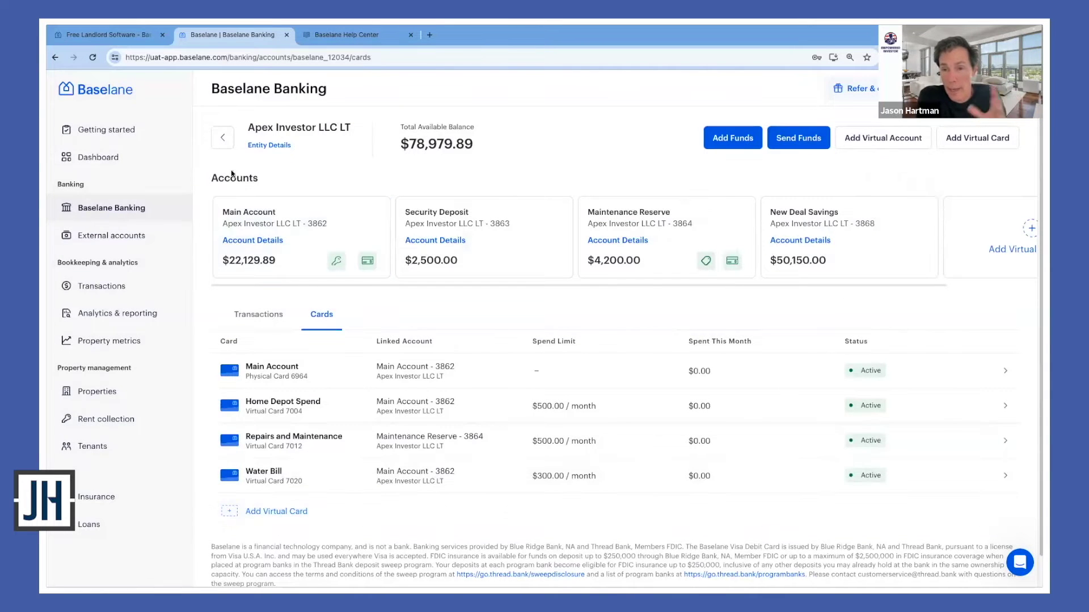
Go back, open Apex Investors LLC STR, and show its cards list
click(223, 138)
click(313, 364)
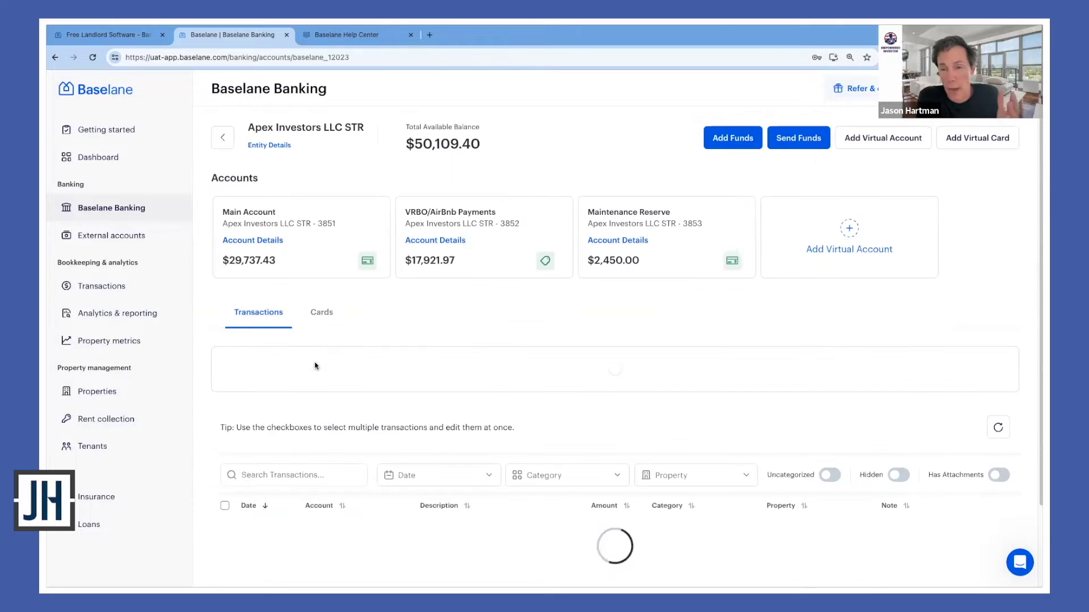
click(323, 313)
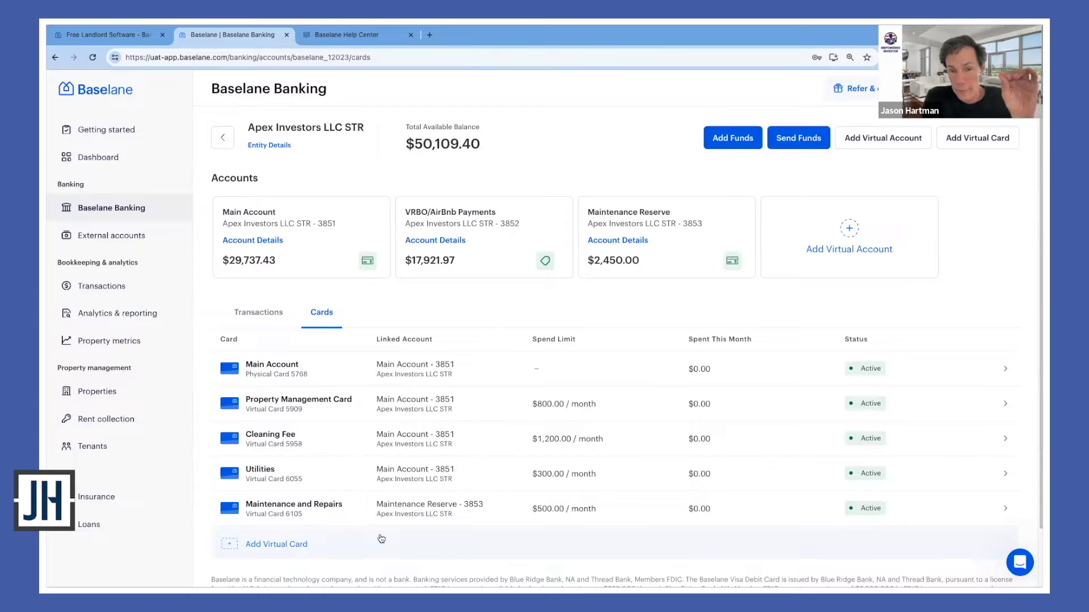
scroll(385, 471, down, 2)
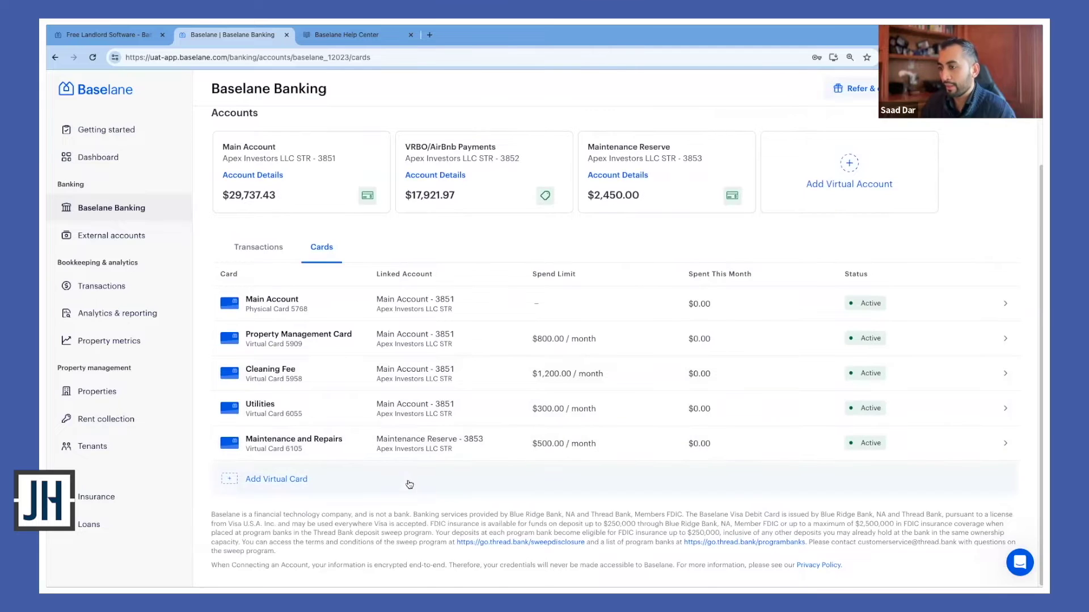
scroll(366, 471, up, 1)
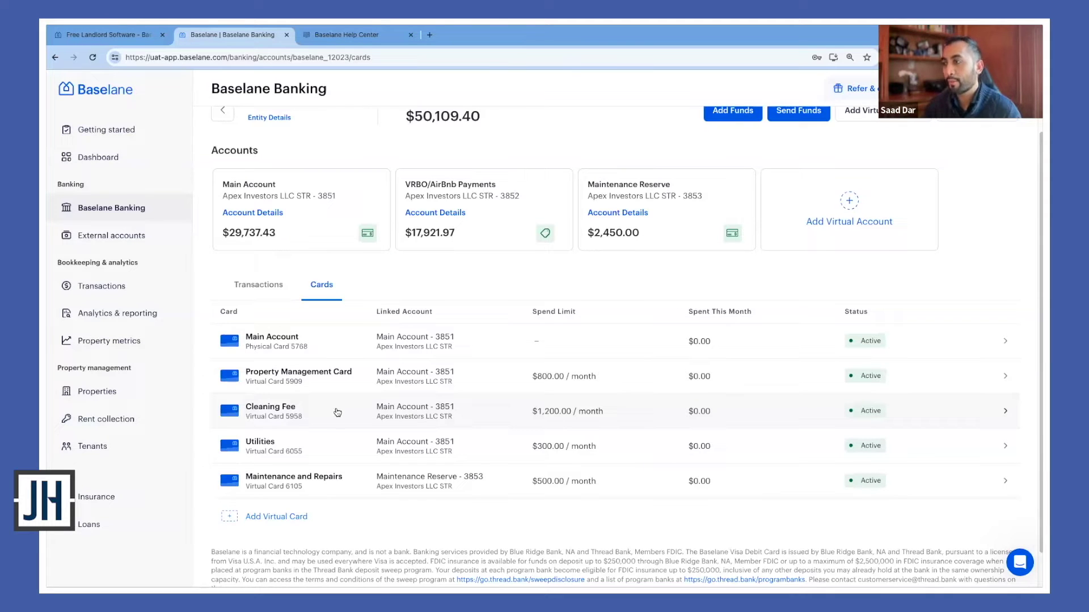
scroll(337, 411, up, 1)
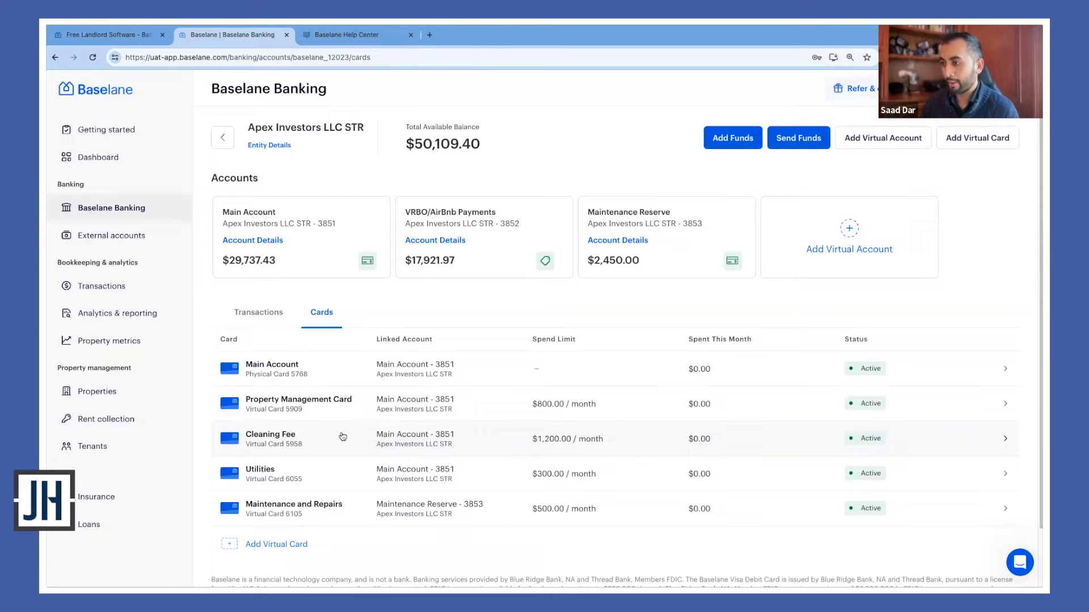
scroll(355, 434, down, 1)
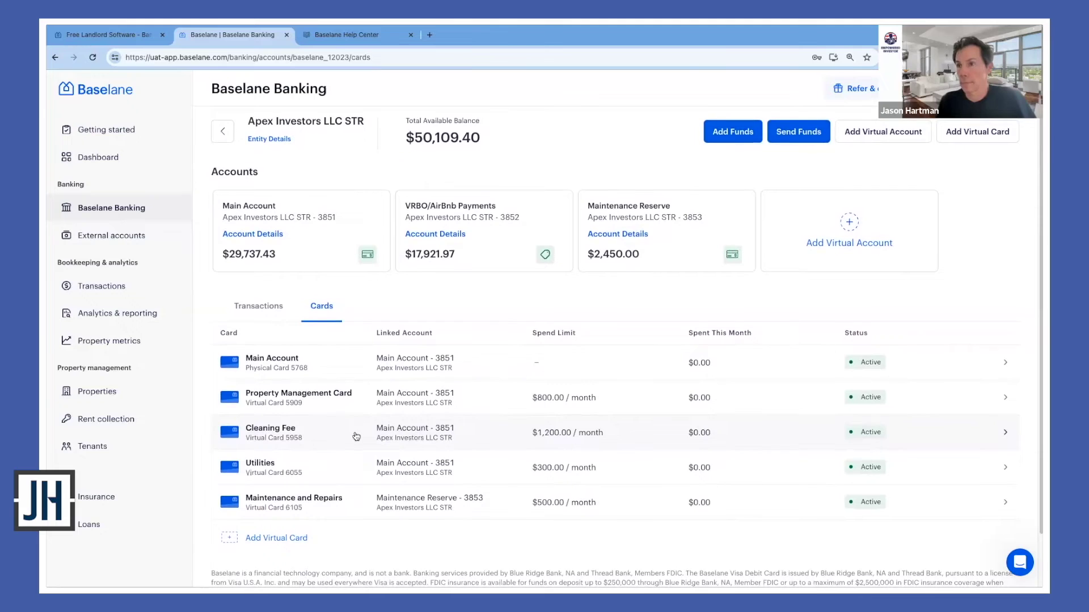
scroll(356, 436, down, 1)
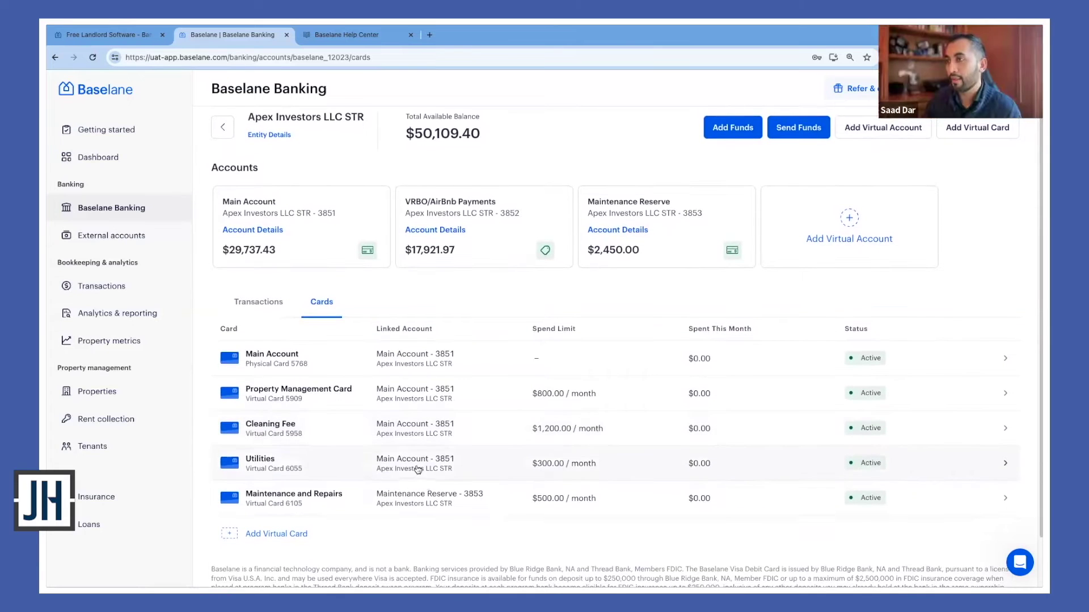
Go to Transactions, then to the External accounts page listing three Plaid-connected accounts
click(157, 299)
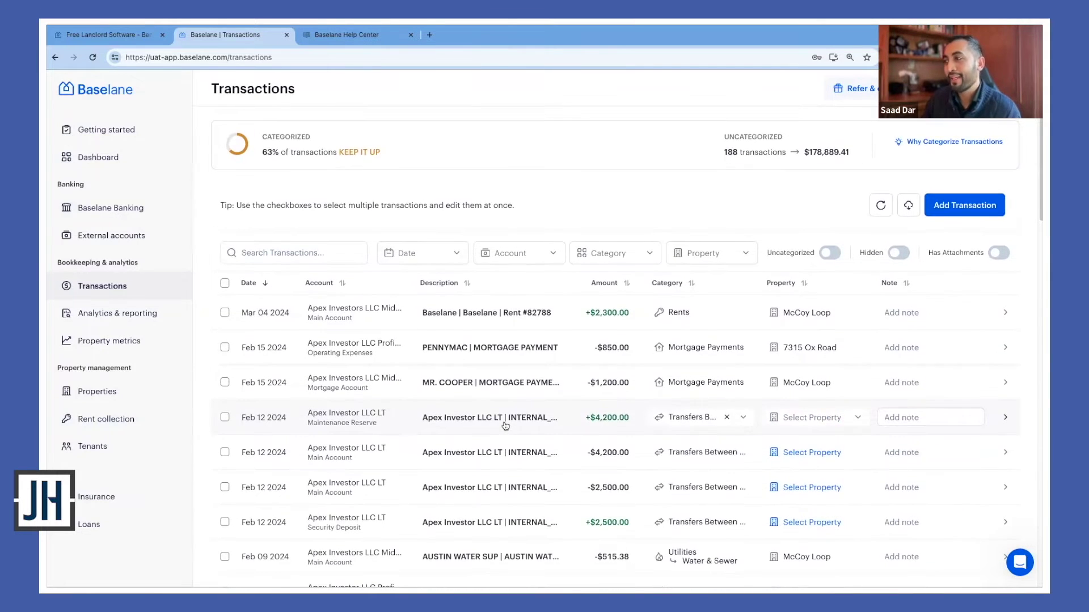
click(141, 242)
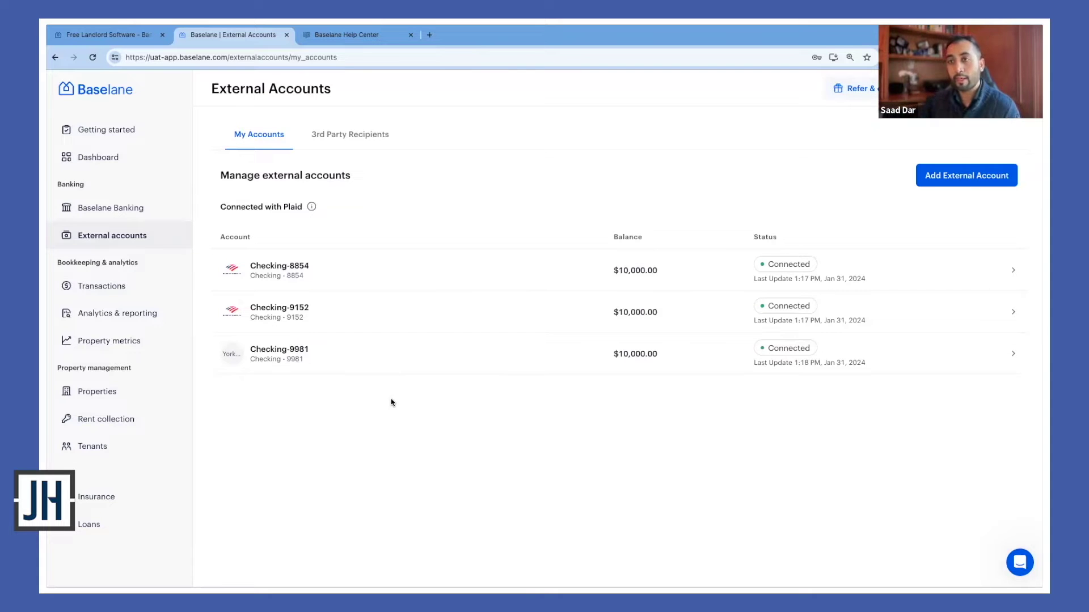
Go back to the Transactions page from the left sidebar
click(126, 292)
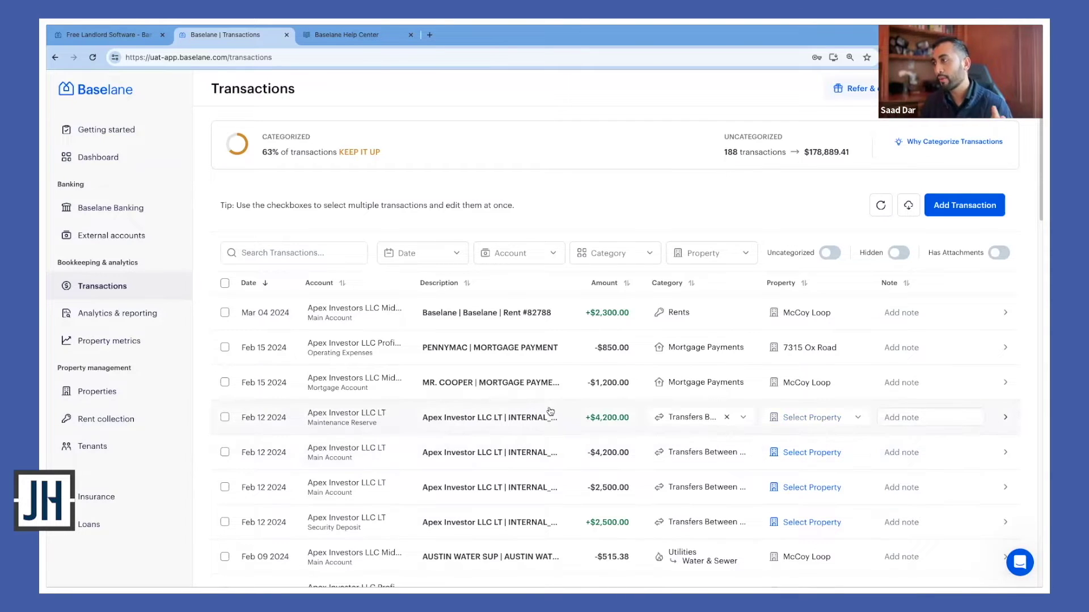
scroll(710, 400, down, 1)
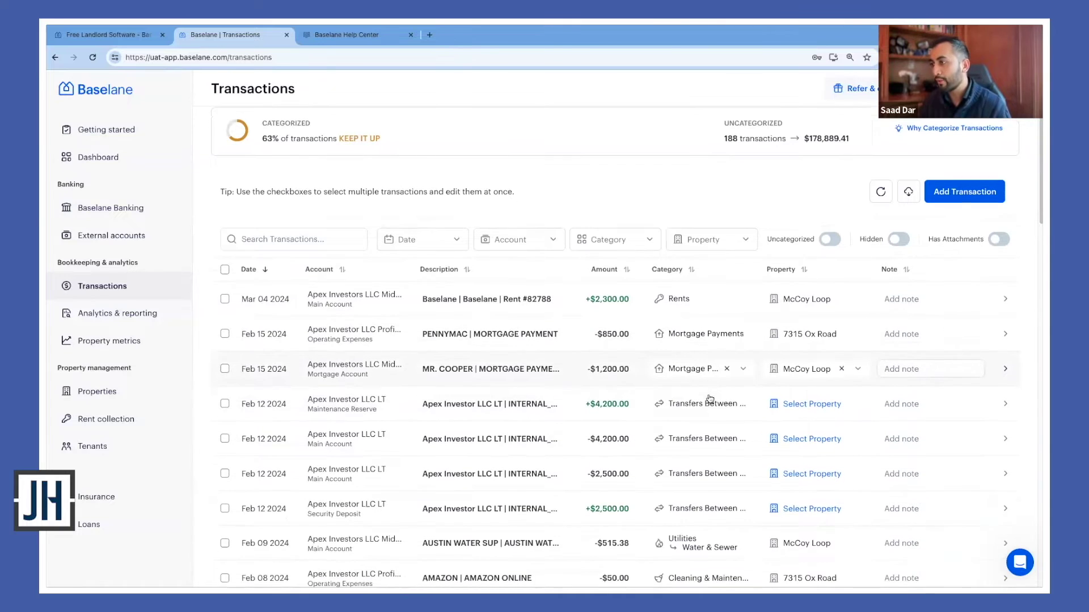
scroll(710, 399, up, 1)
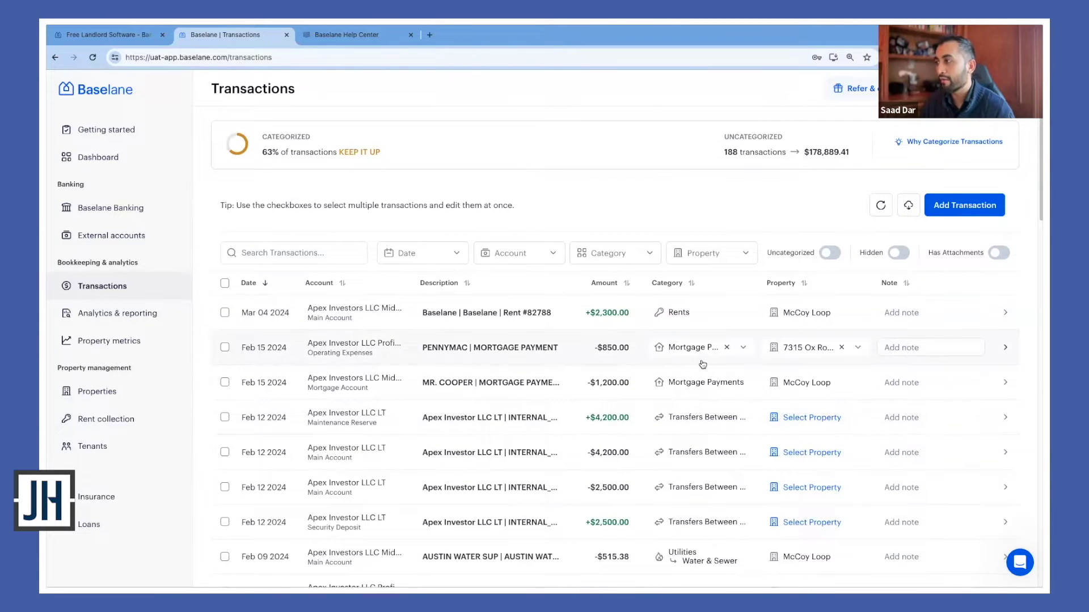
click(705, 321)
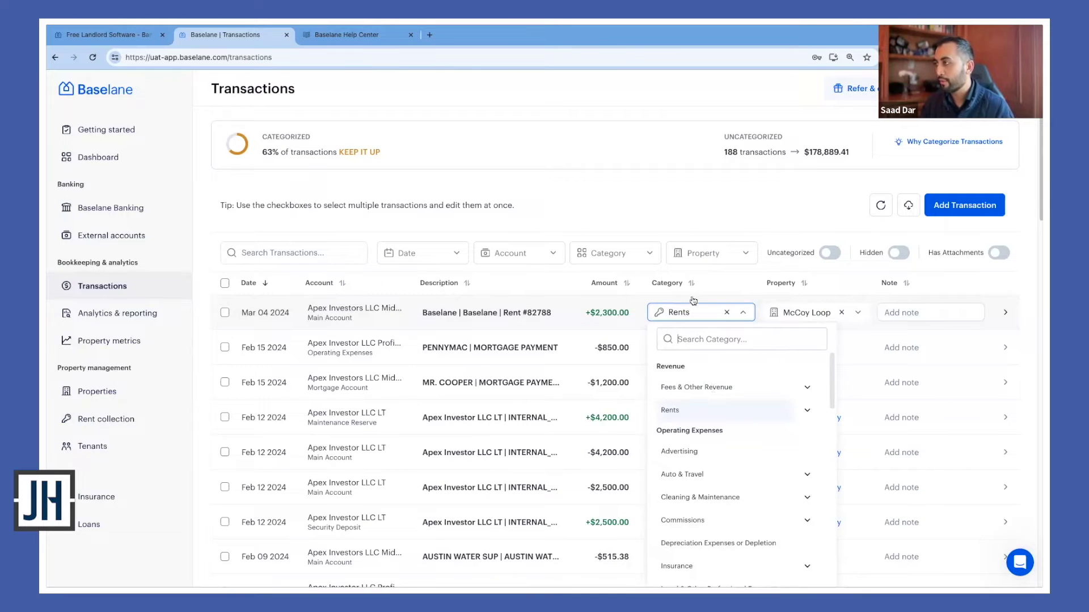
click(722, 288)
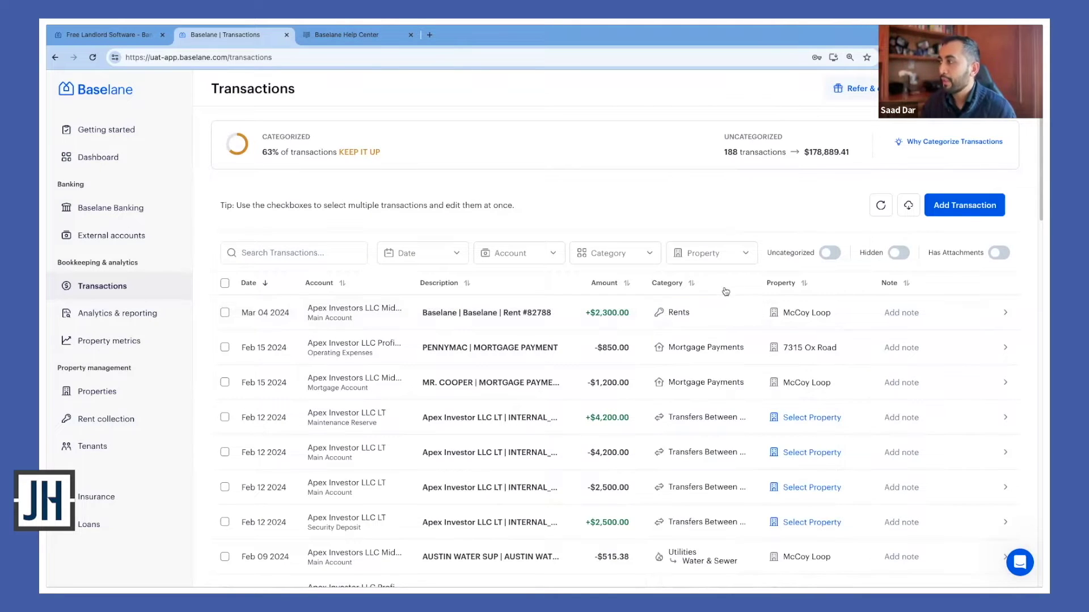
click(1006, 313)
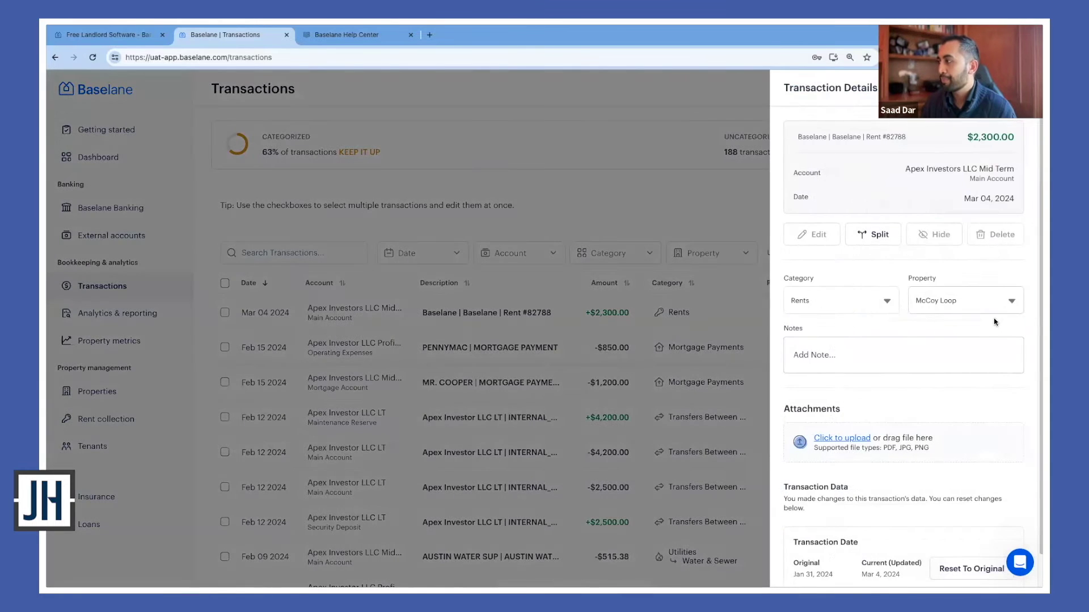
click(666, 220)
scroll(282, 352, down, 1)
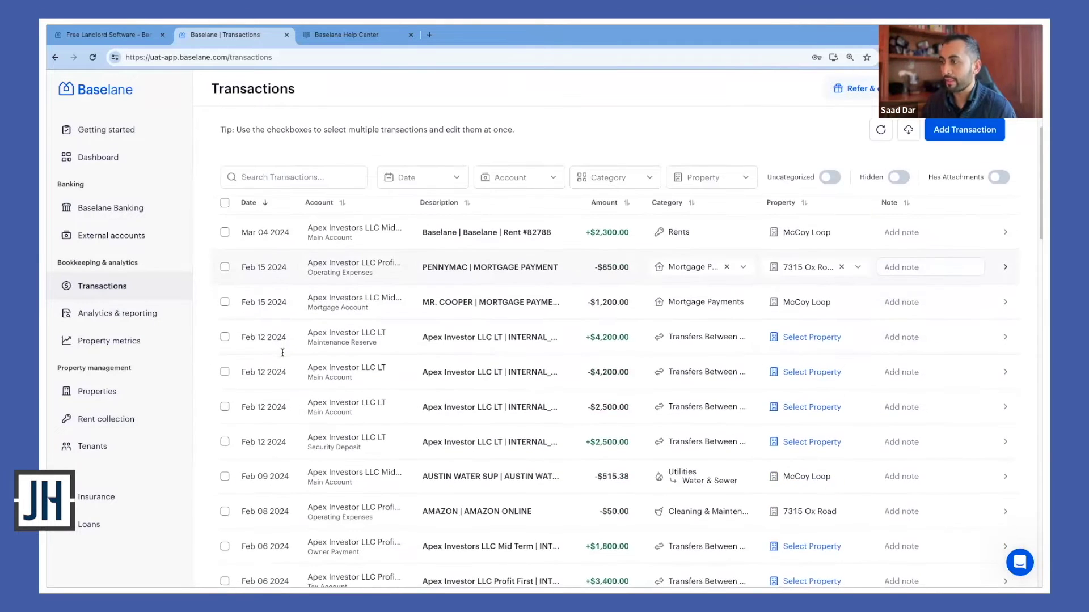
scroll(282, 353, down, 1)
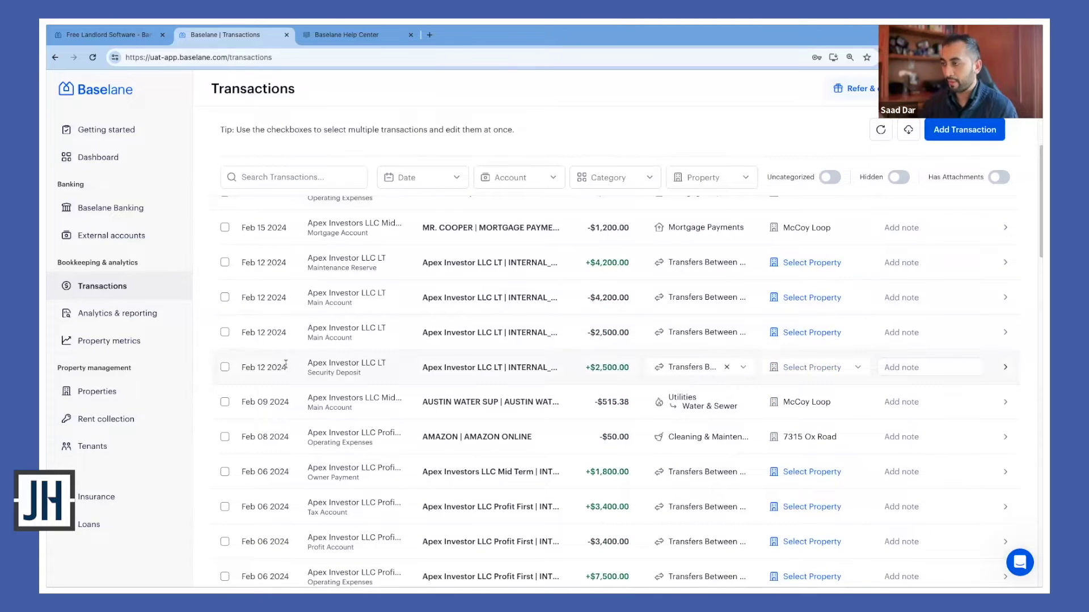
scroll(360, 389, up, 2)
scroll(359, 389, up, 1)
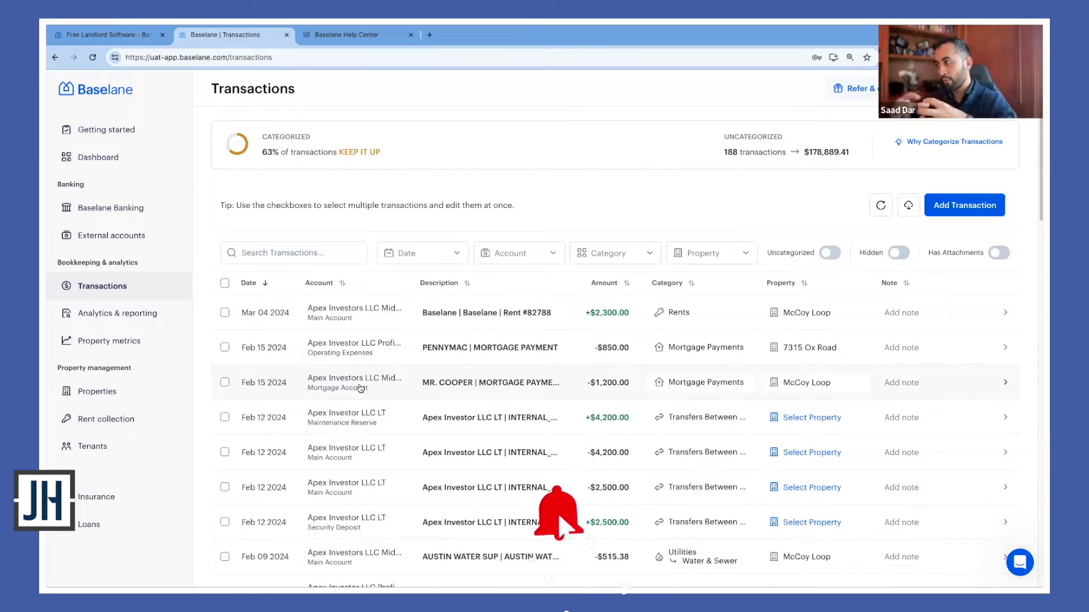
On Analytics & reporting, filter the cash flow to only the McCoy Loop property
click(118, 318)
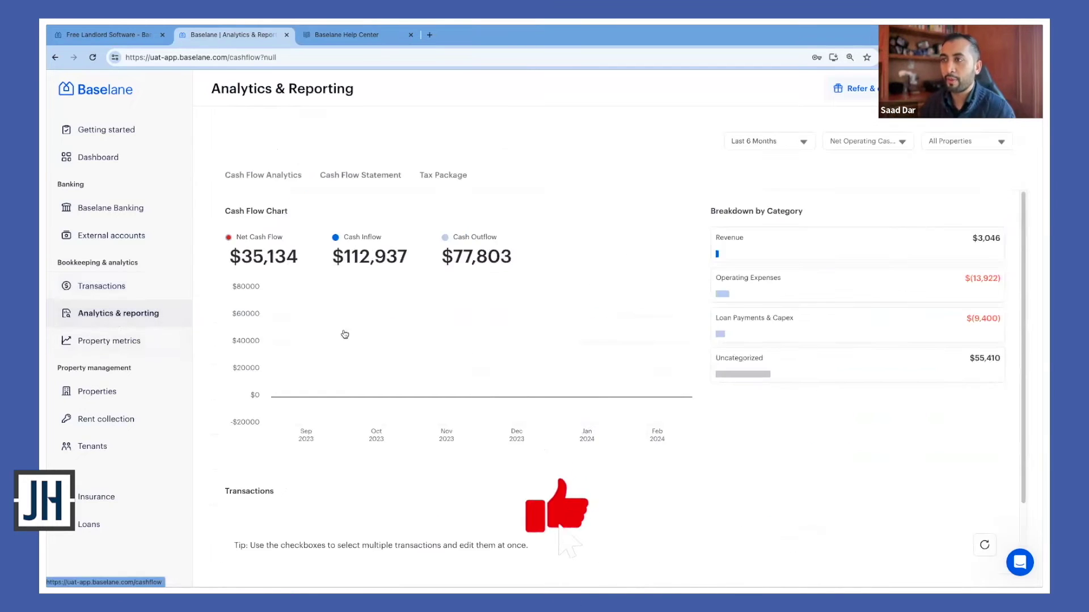
click(963, 142)
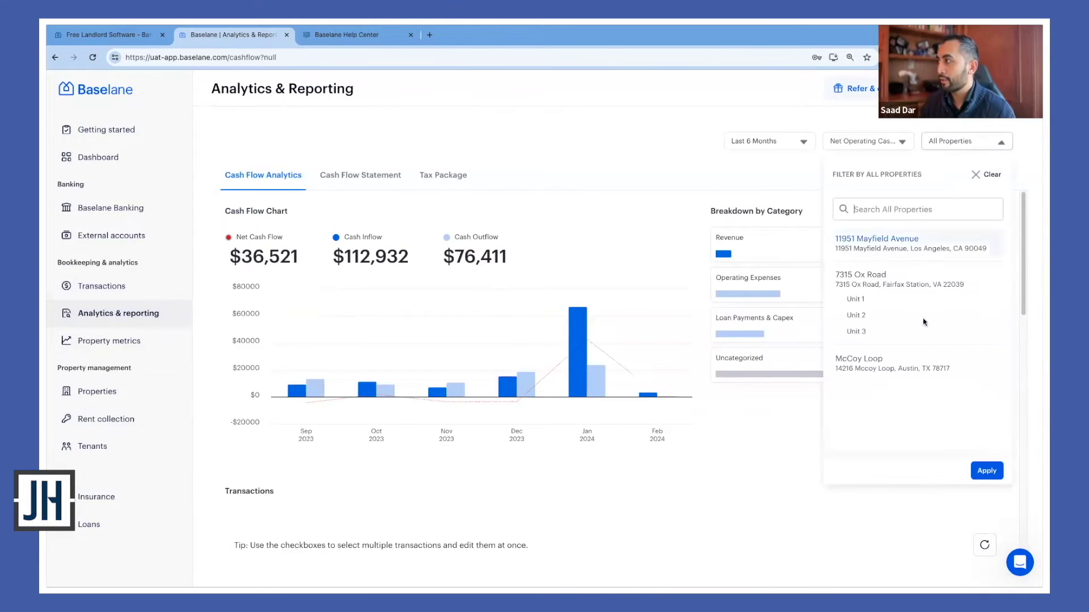
click(907, 363)
click(986, 471)
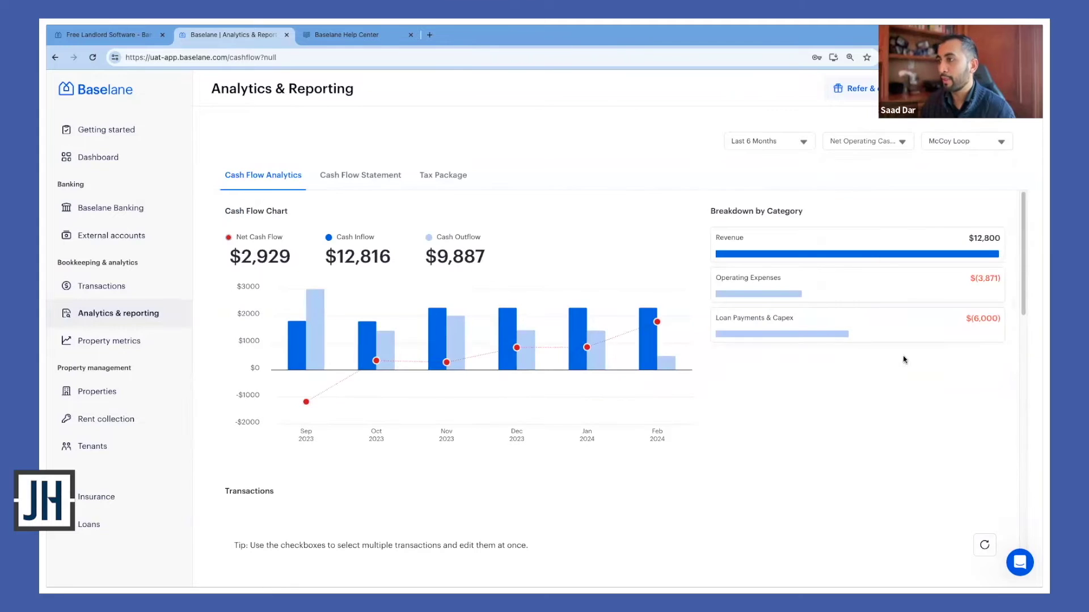
Glance at the Last 6 Months date range options without changing the range
click(773, 141)
click(936, 400)
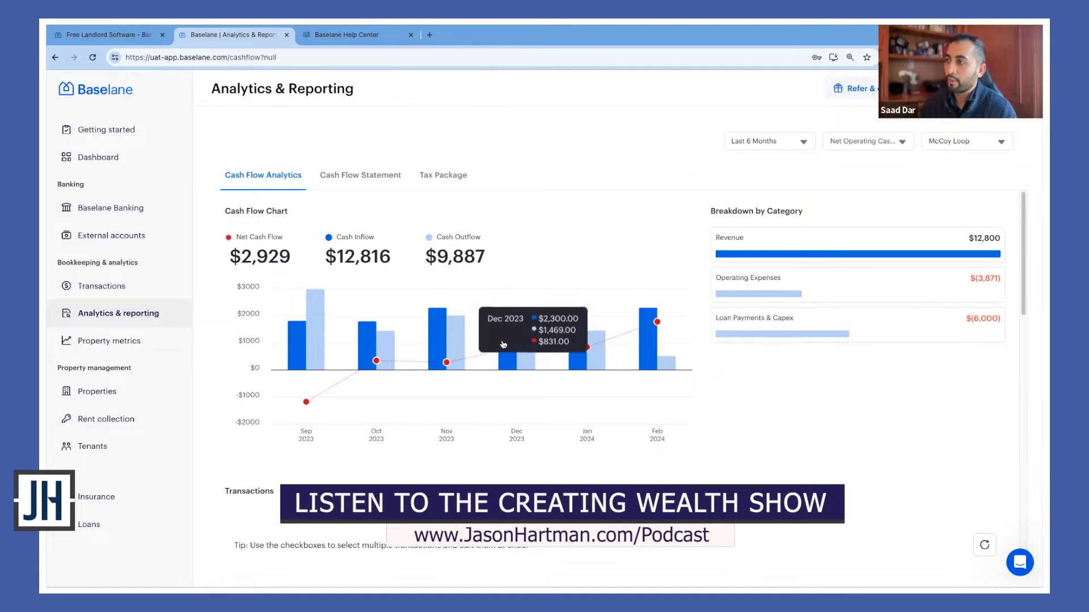
mouse_move(506, 347)
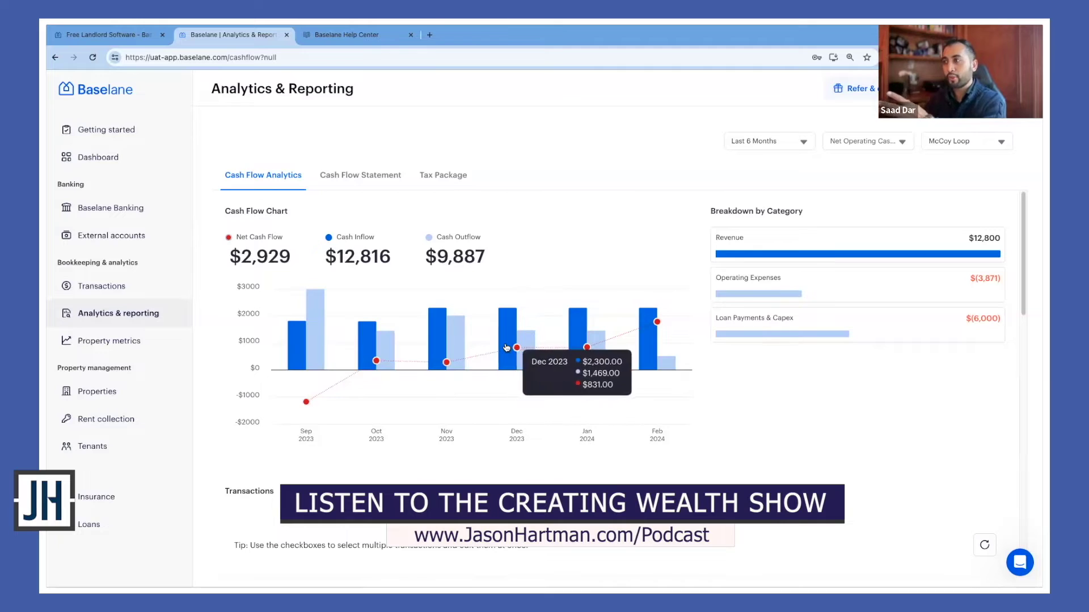
mouse_move(322, 345)
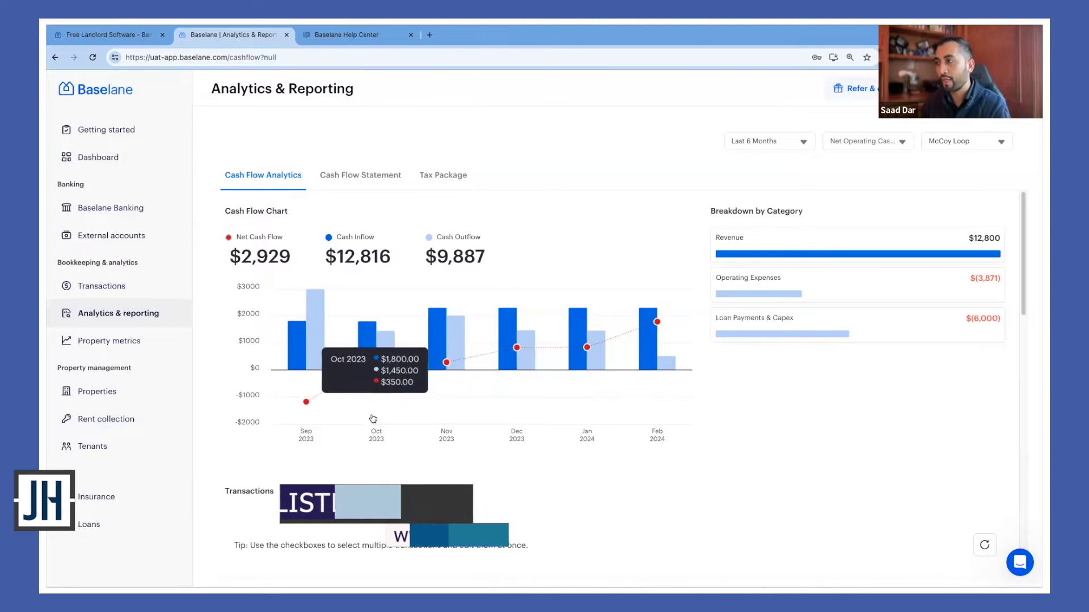
Focus on Sep 2023, drill into Operating Expenses > Insurance, then return to the top-level breakdown
click(292, 353)
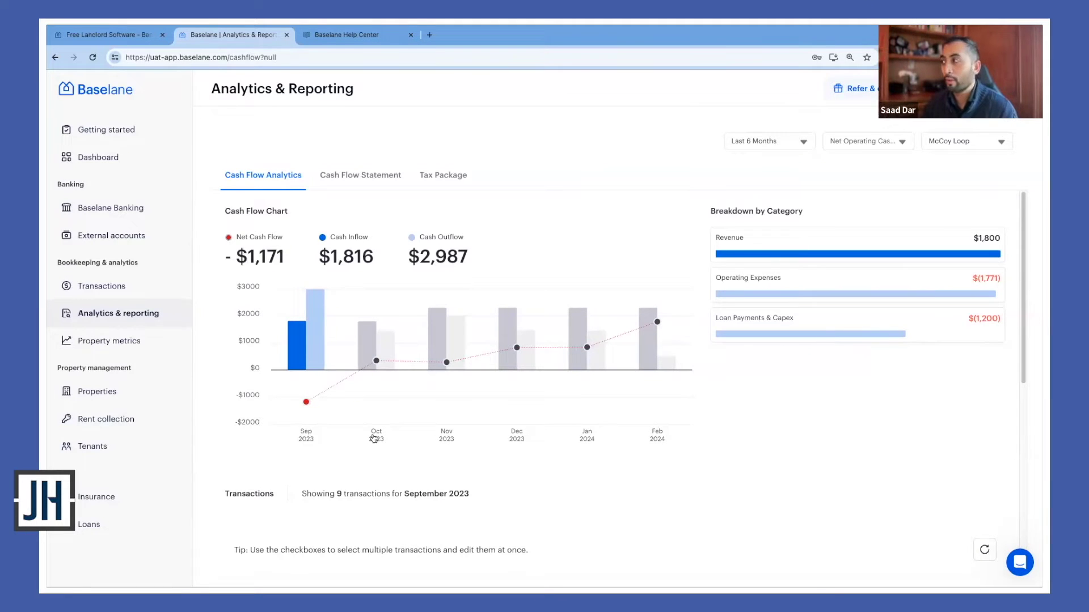
click(835, 284)
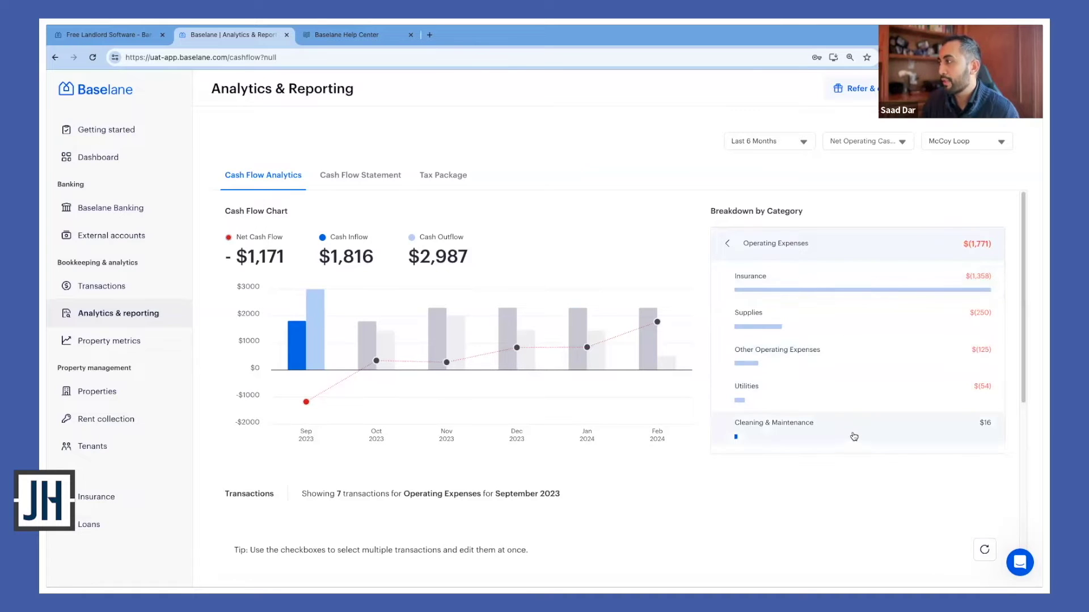
click(839, 294)
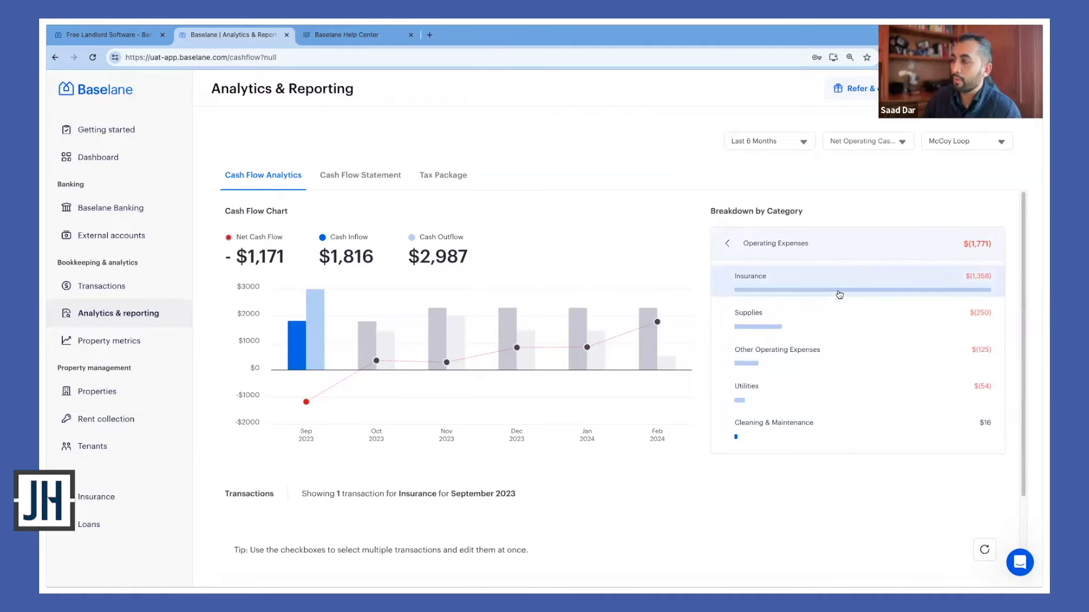
scroll(708, 481, down, 3)
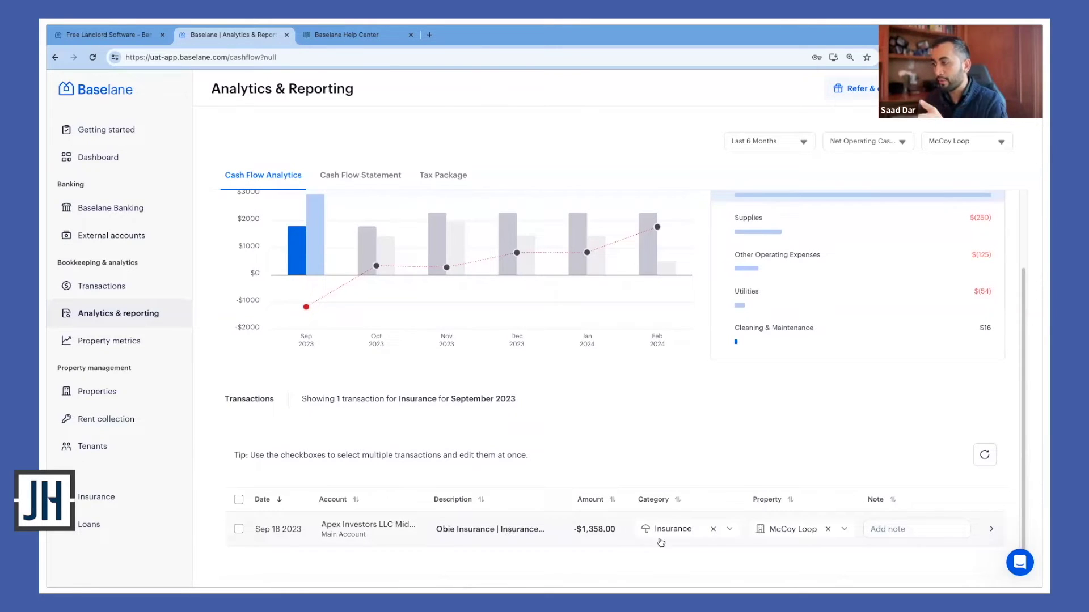
scroll(654, 530, up, 3)
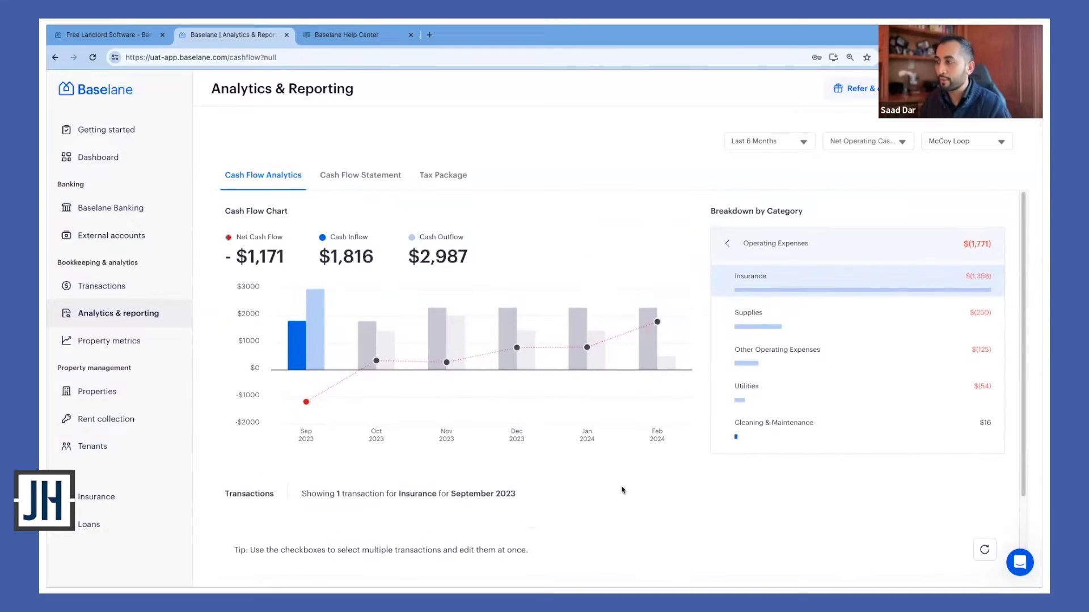
click(730, 245)
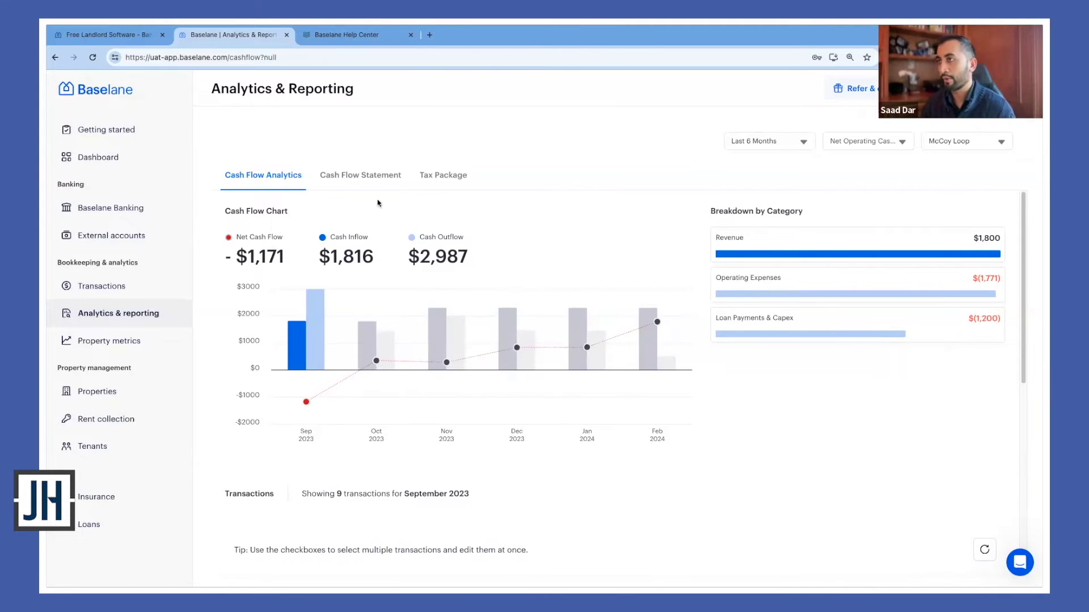
Switch to the Cash Flow Statement for McCoy Loop and look through it
click(374, 177)
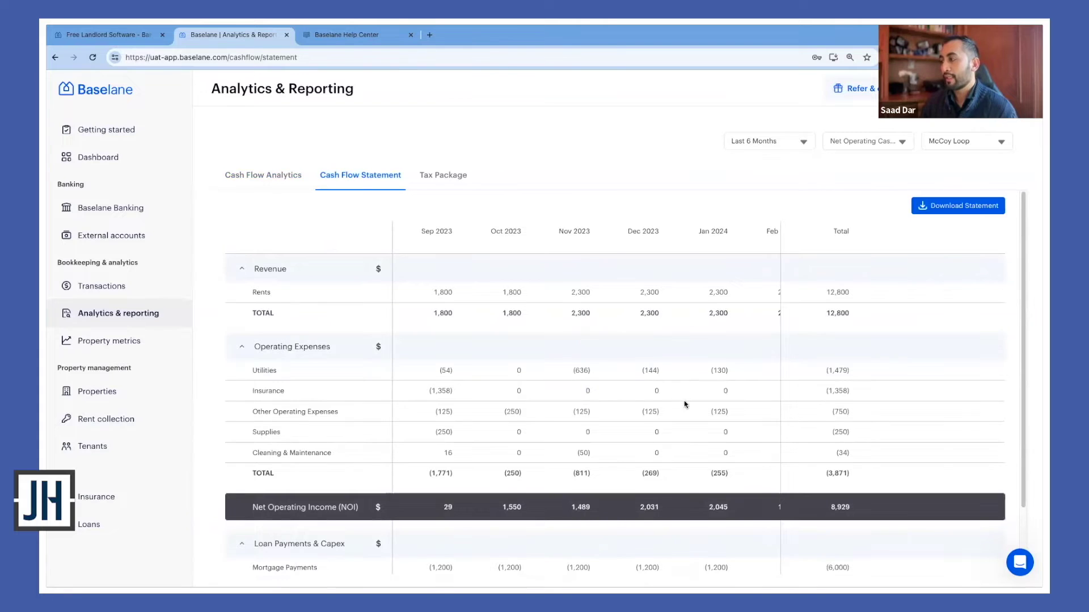
scroll(740, 425, down, 2)
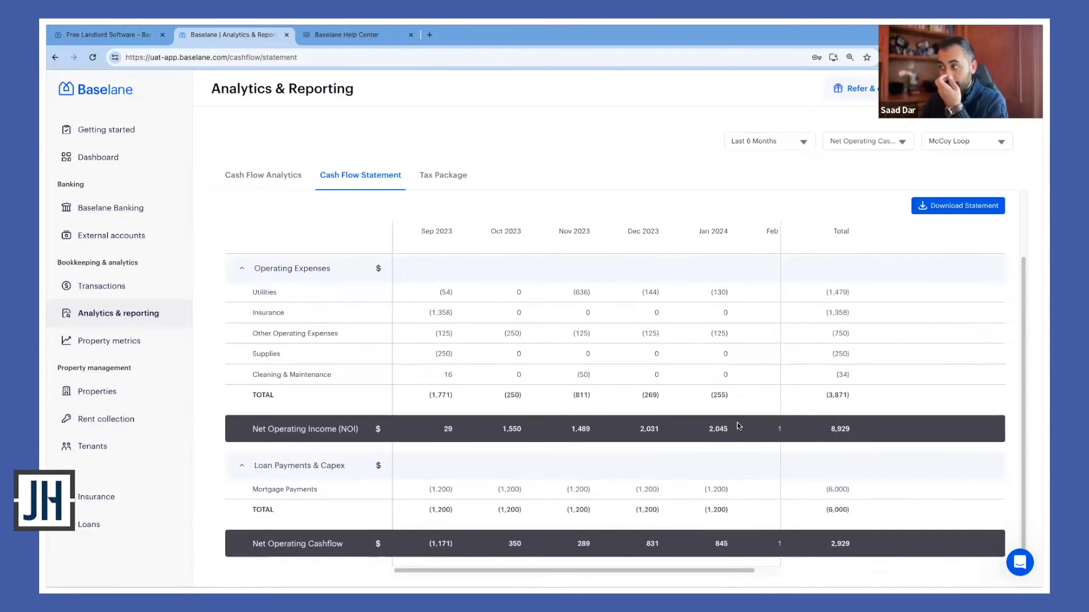
scroll(738, 425, up, 2)
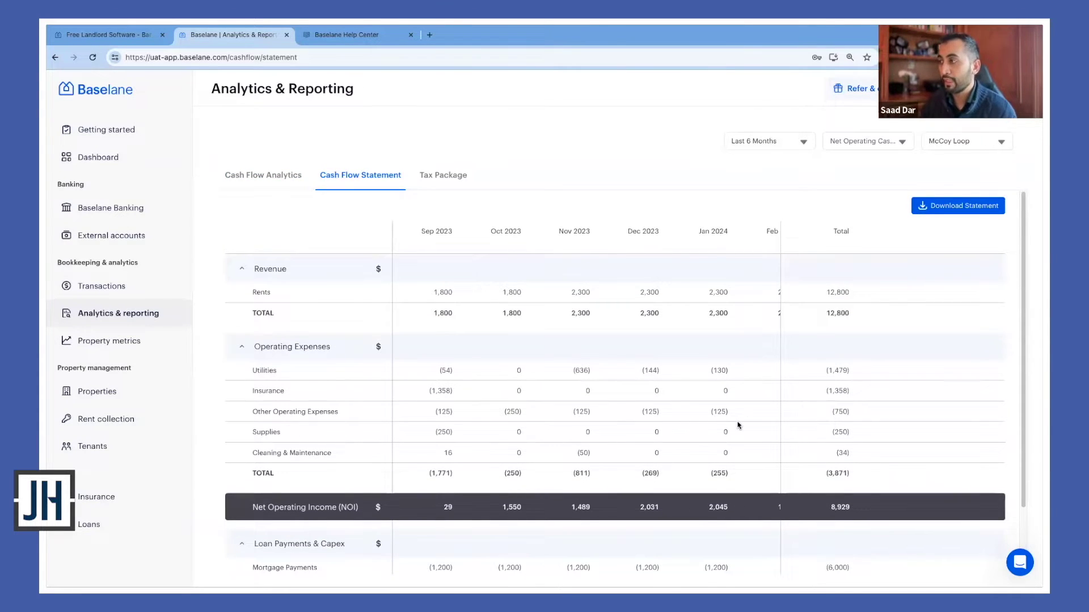
scroll(746, 420, down, 2)
scroll(747, 420, up, 2)
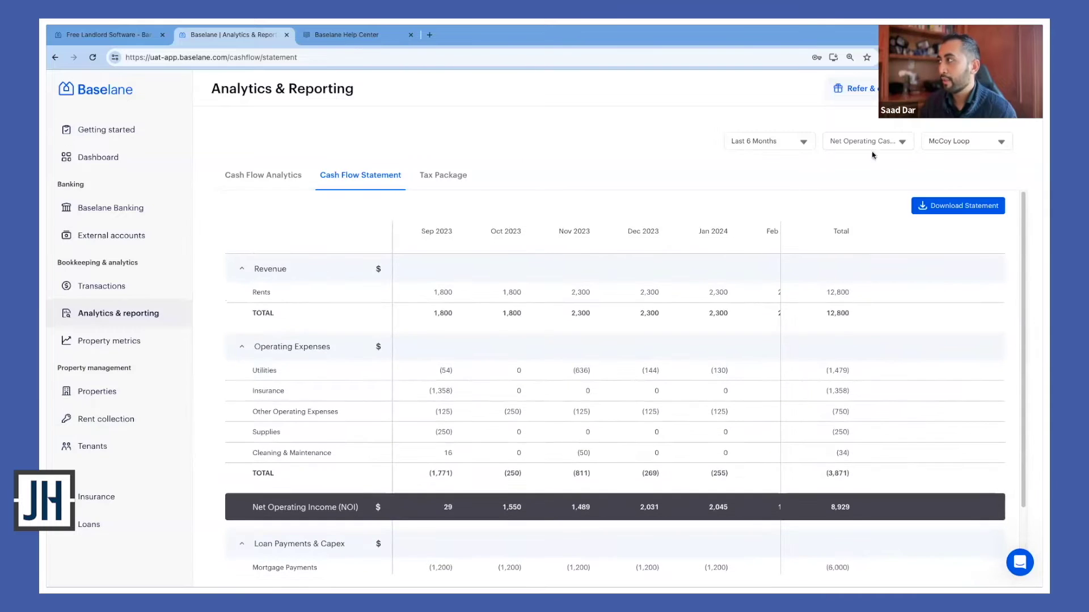
Apply the Net Operating Income (NOI) preset view to the statement
click(858, 142)
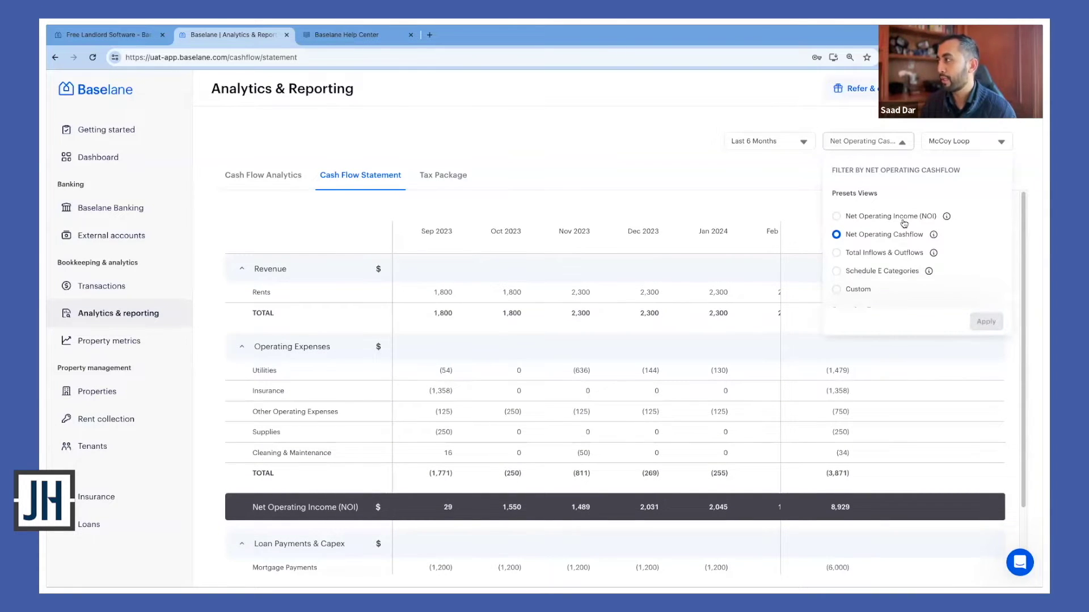
mouse_move(947, 219)
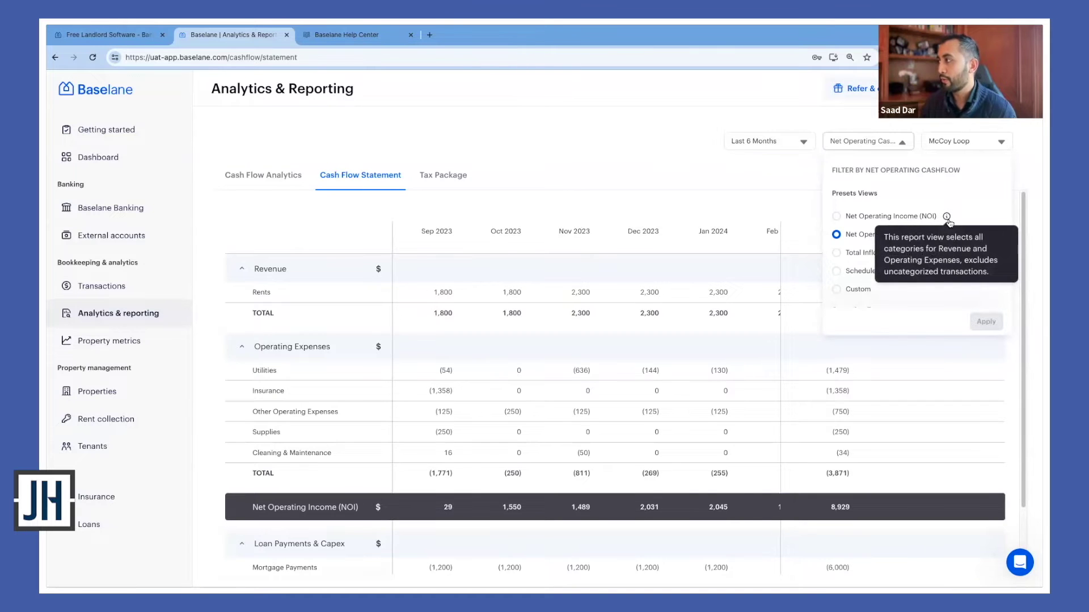
click(897, 221)
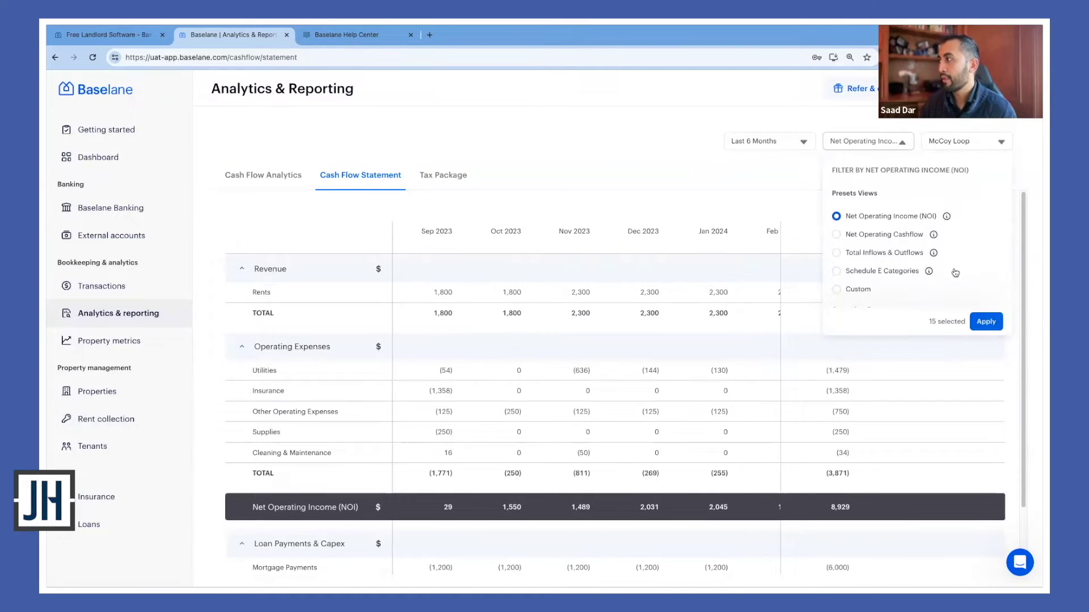
click(987, 322)
scroll(794, 407, down, 5)
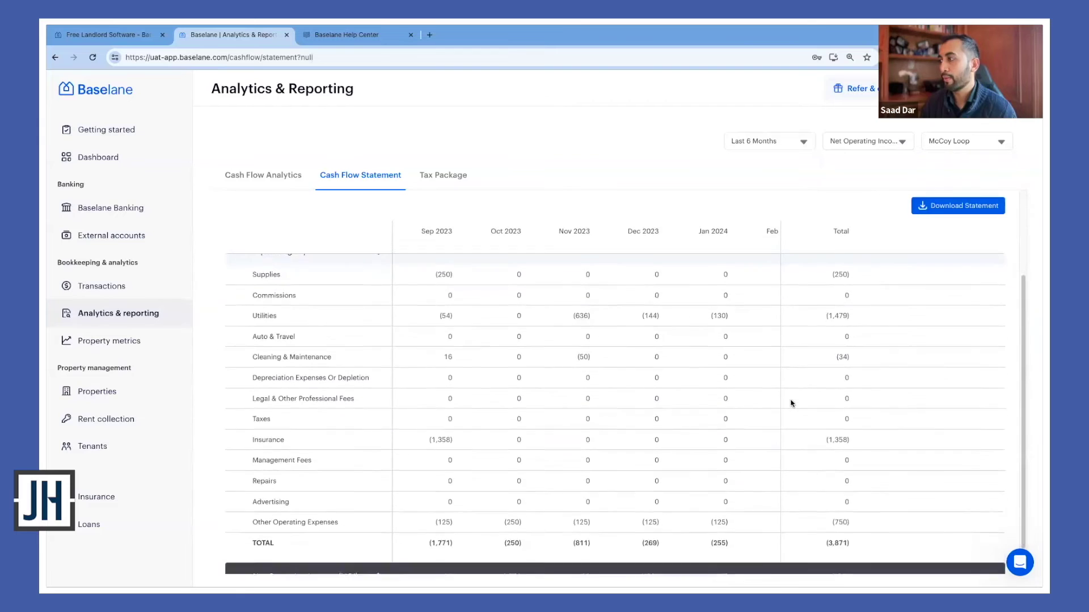
scroll(792, 405, up, 3)
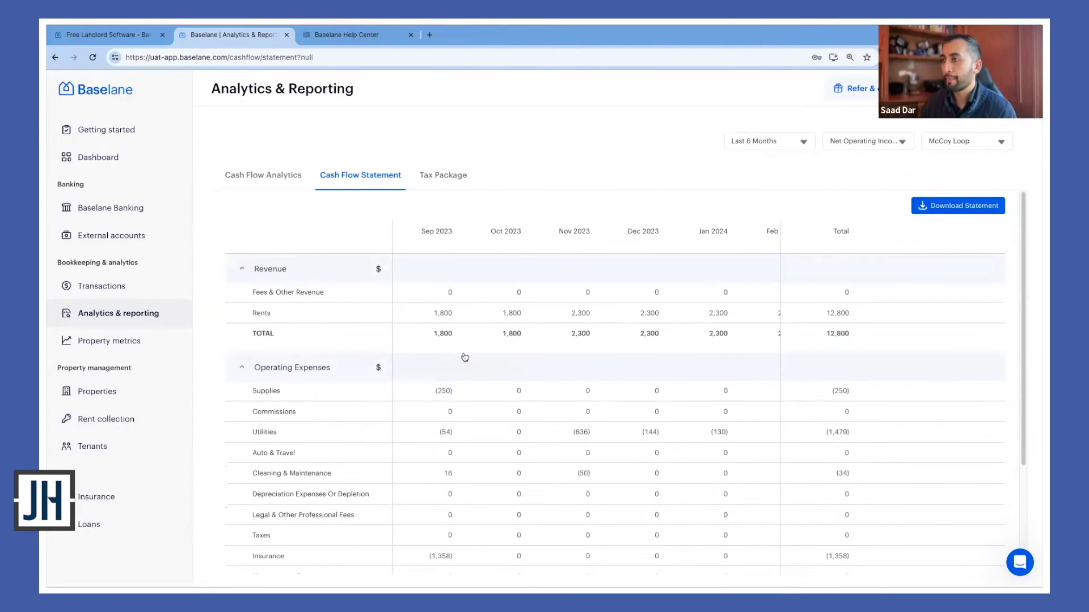
scroll(846, 338, down, 3)
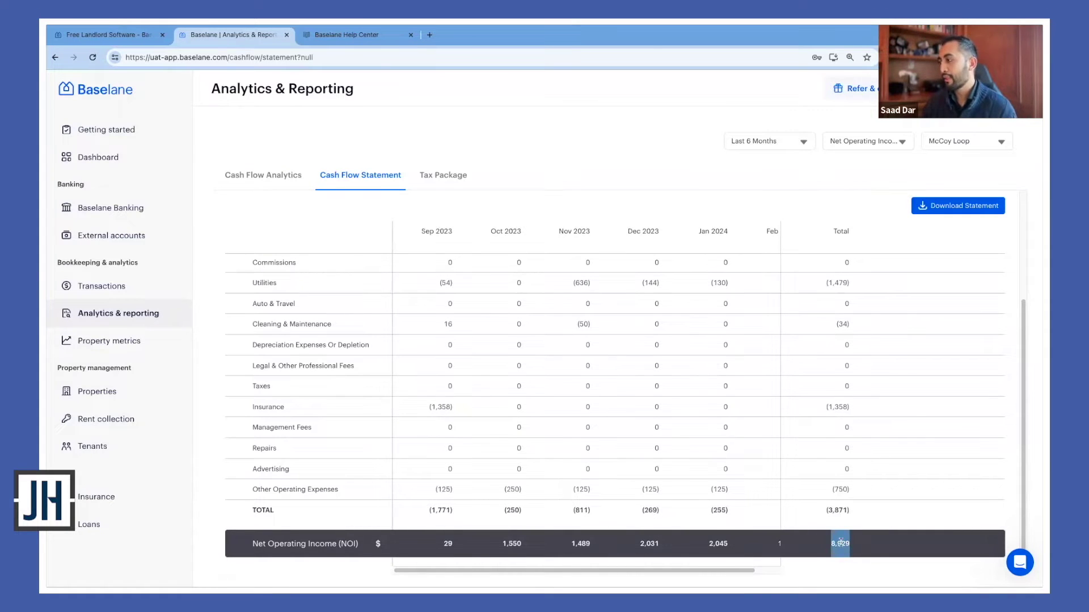
Deselect the NOI total and scroll back through the statement
click(840, 540)
scroll(841, 541, up, 1)
scroll(841, 541, up, 1)
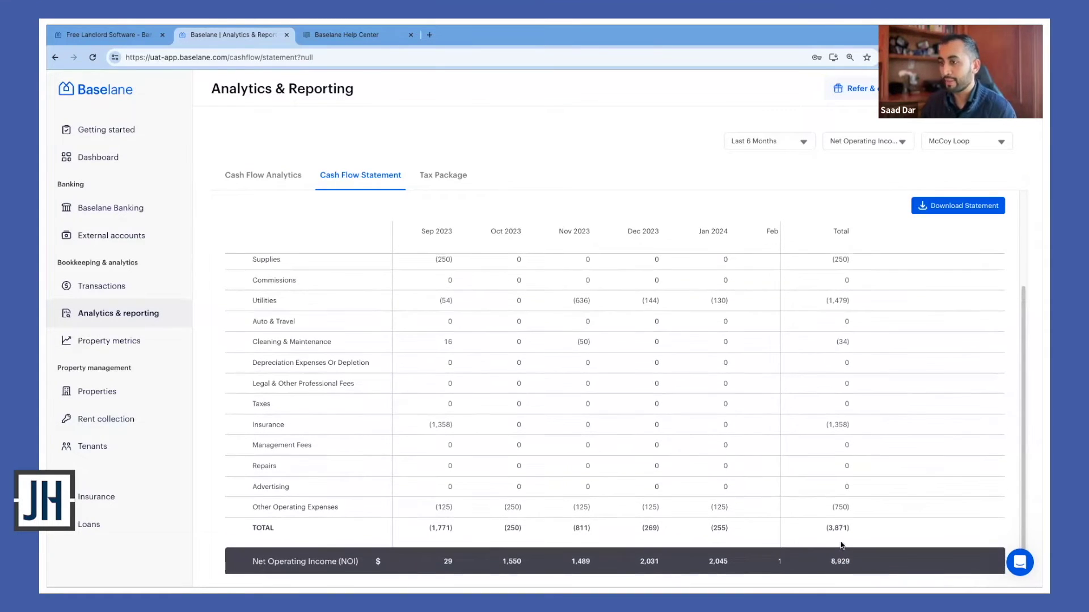
scroll(841, 546, up, 2)
scroll(841, 363, down, 3)
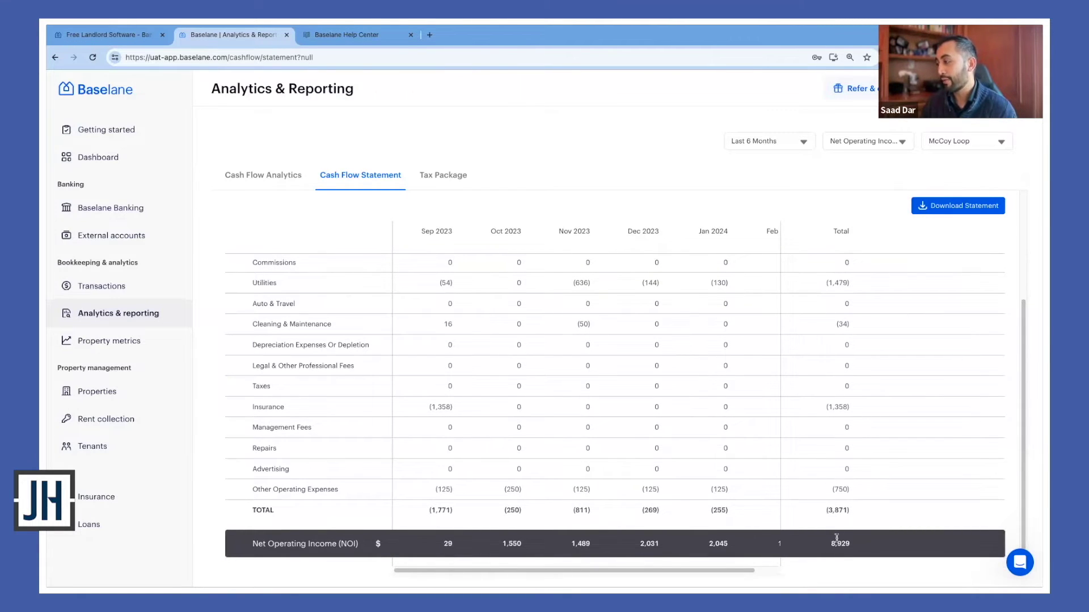
click(859, 144)
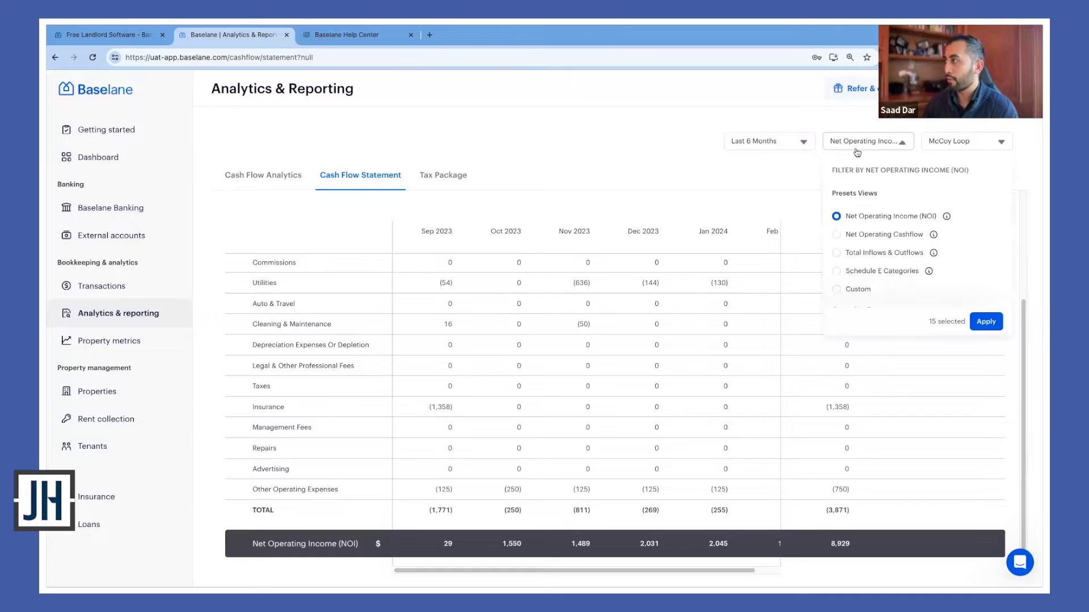
Apply Total Inflows & Outflows, highlight the (6,000) and 2,929 totals, then view the Tax Package report
click(874, 253)
click(985, 322)
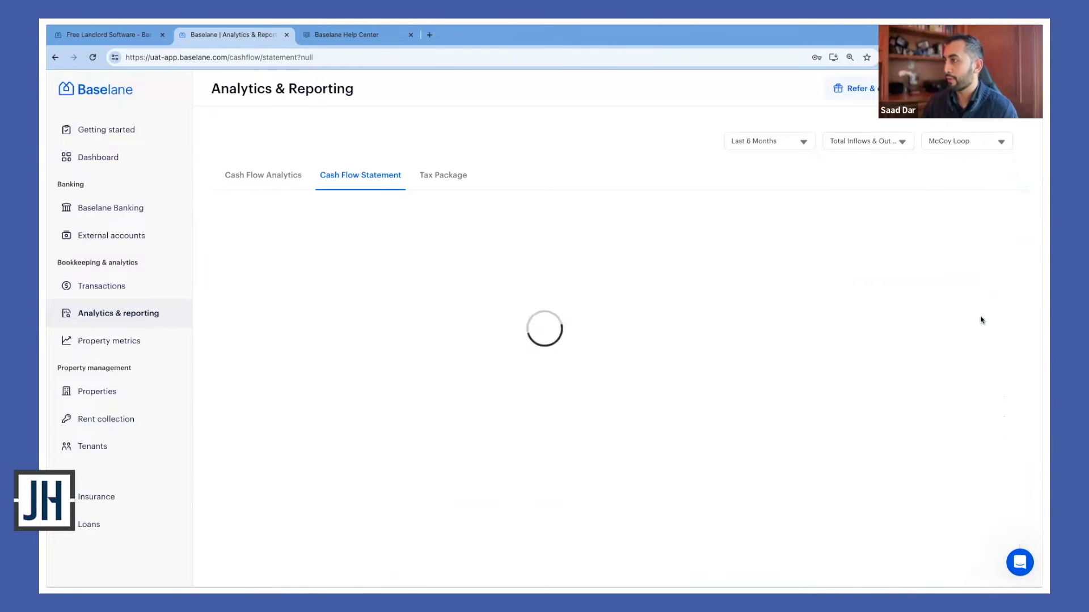
scroll(829, 385, down, 2)
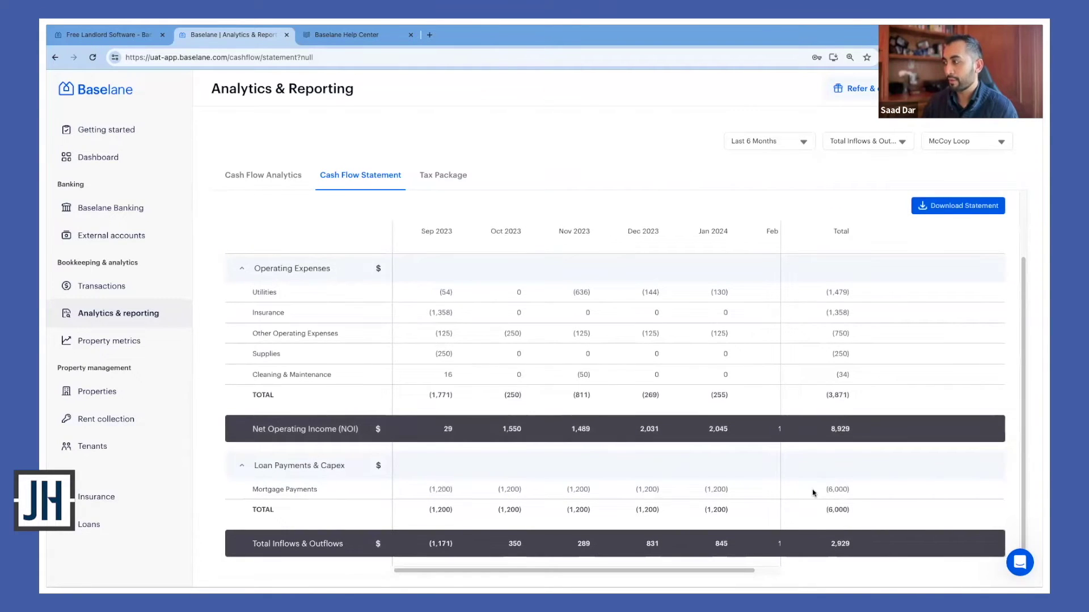
drag(815, 492, 866, 493)
drag(819, 545, 842, 543)
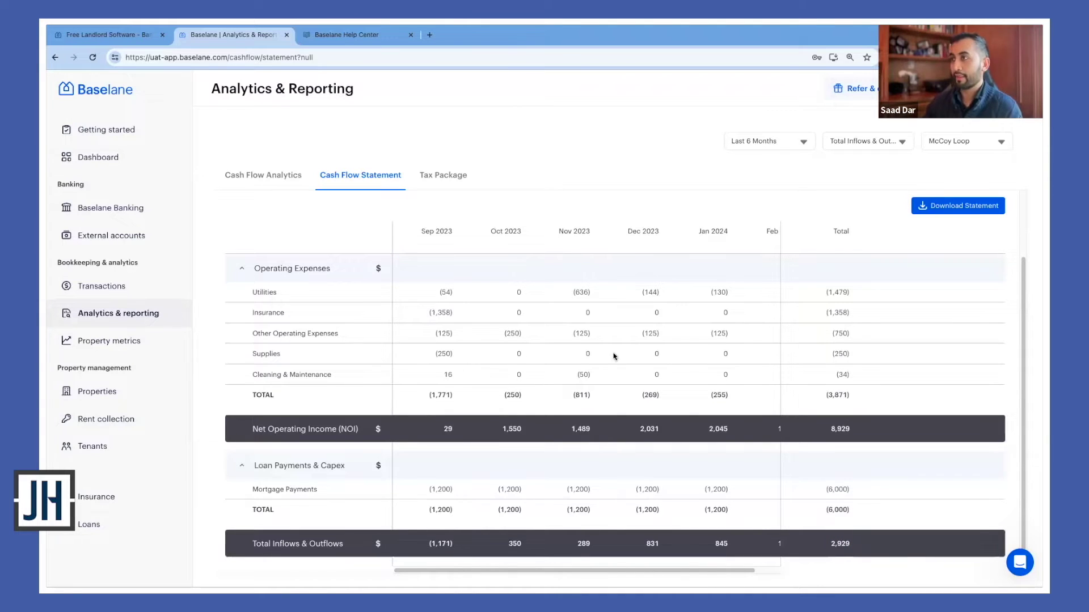
click(447, 176)
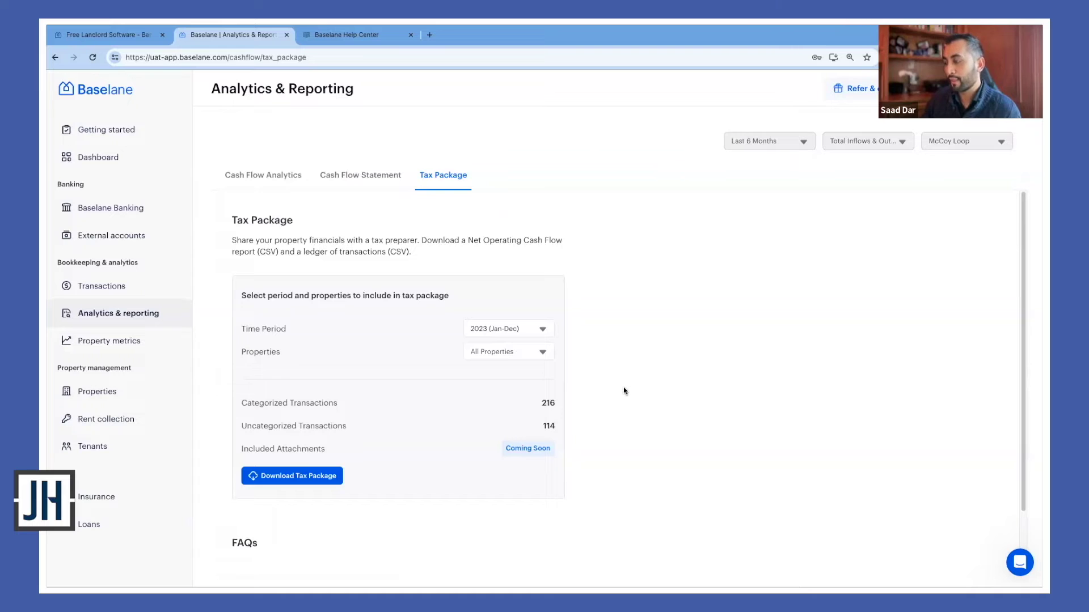
click(508, 332)
click(624, 331)
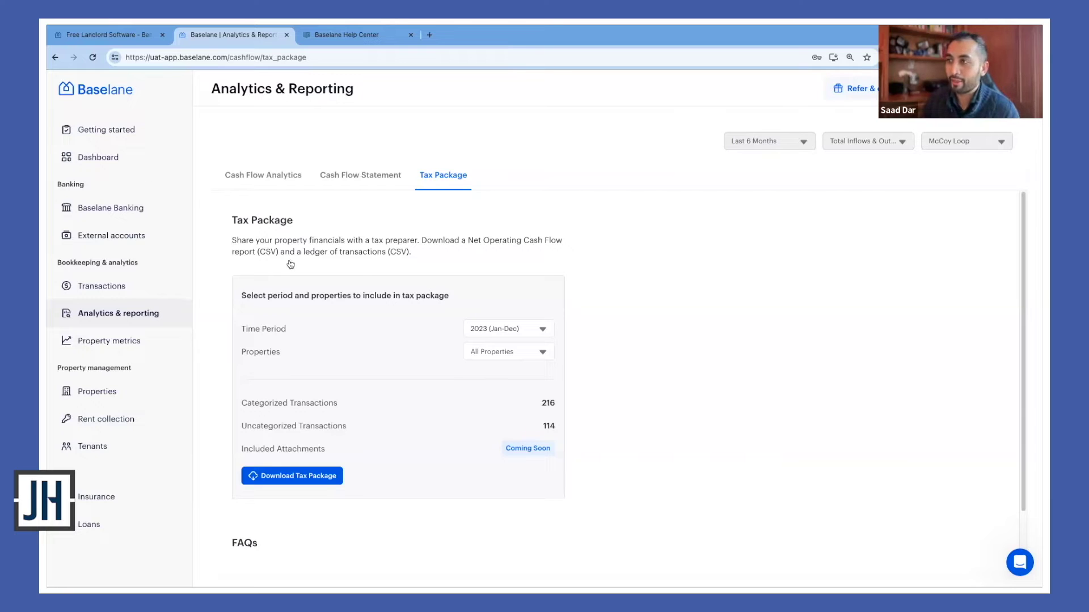
View the Cash Flow Analytics chart, then go to the Rent Collection overview
click(261, 182)
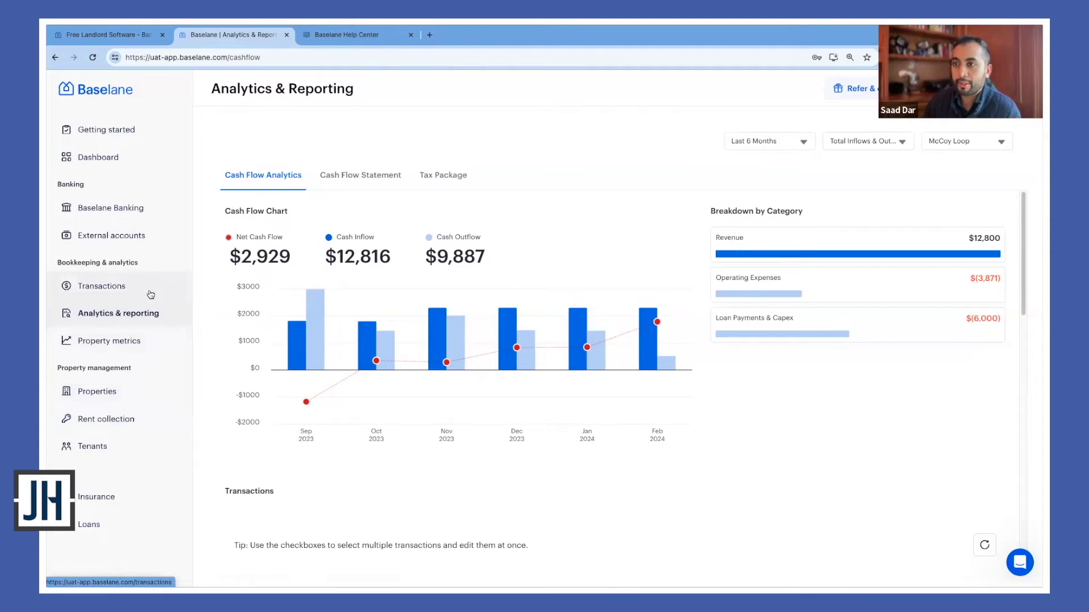
click(161, 420)
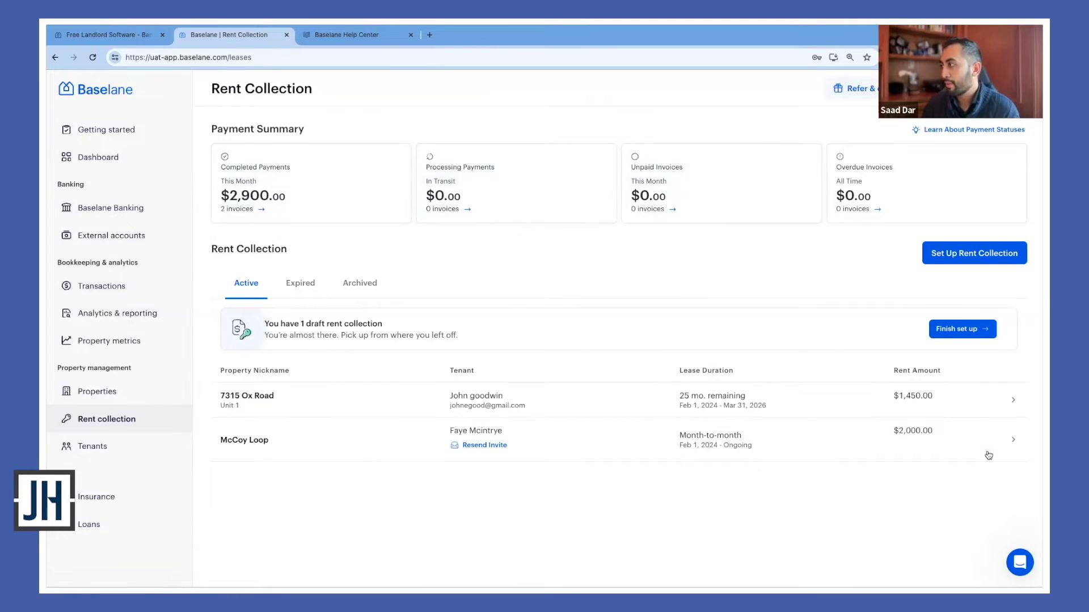
click(97, 392)
click(389, 321)
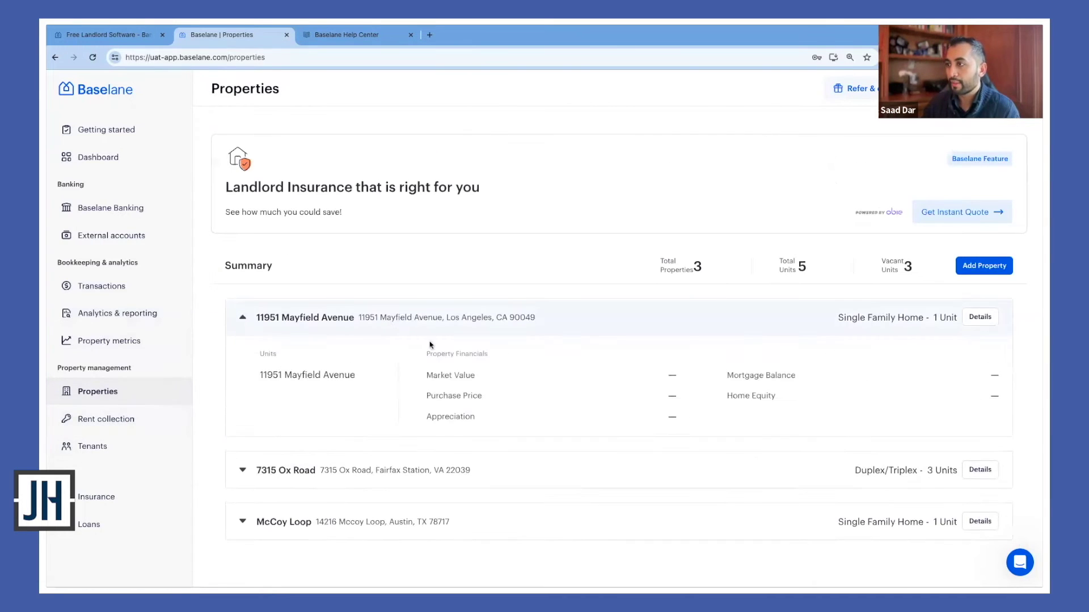
click(979, 317)
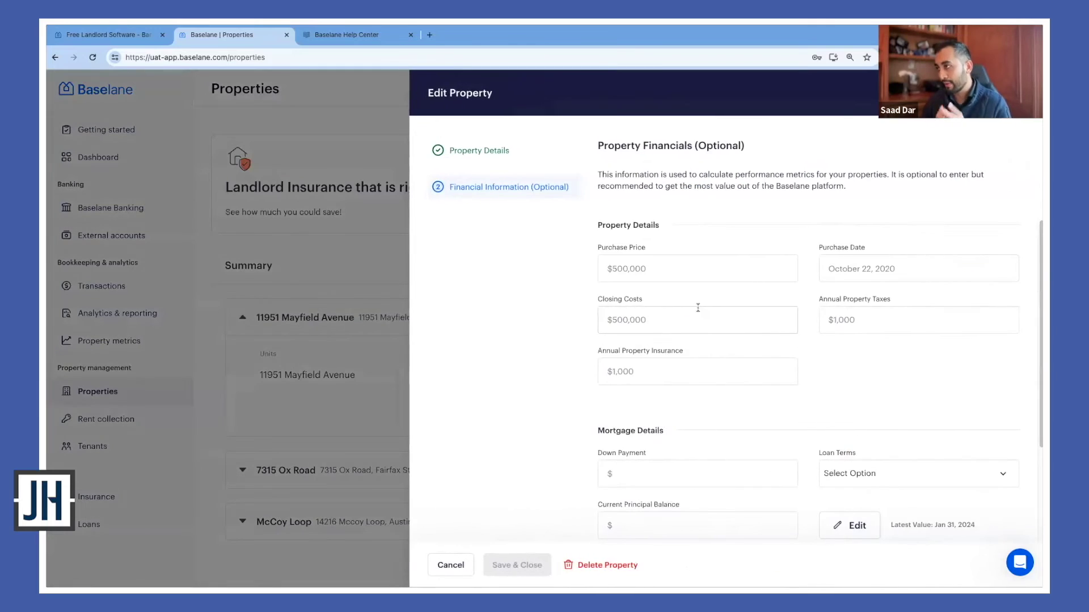
scroll(697, 308, down, 1)
scroll(708, 369, up, 1)
click(492, 151)
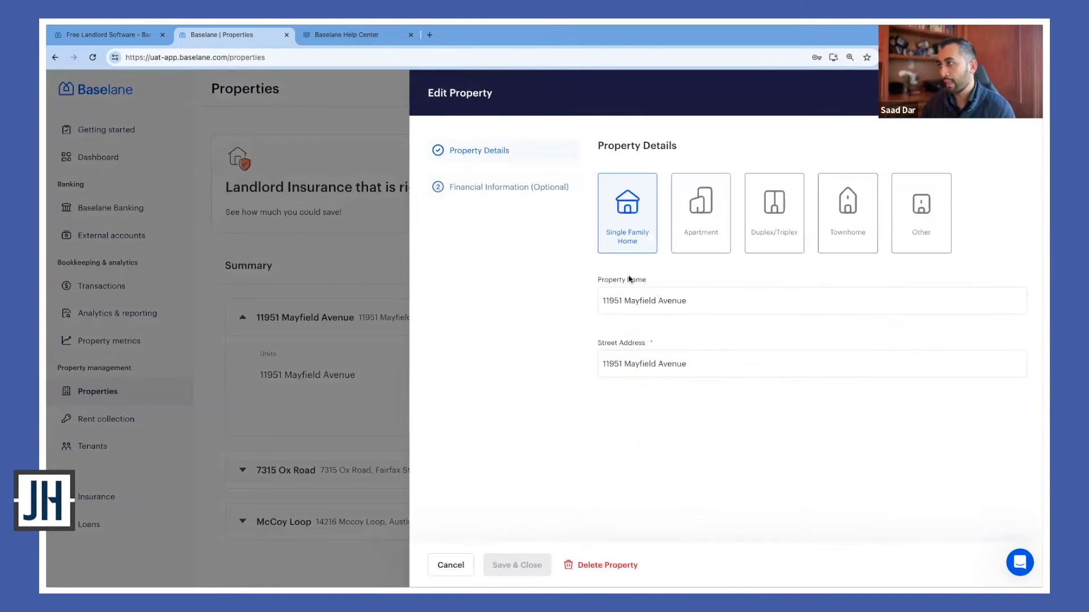
click(486, 195)
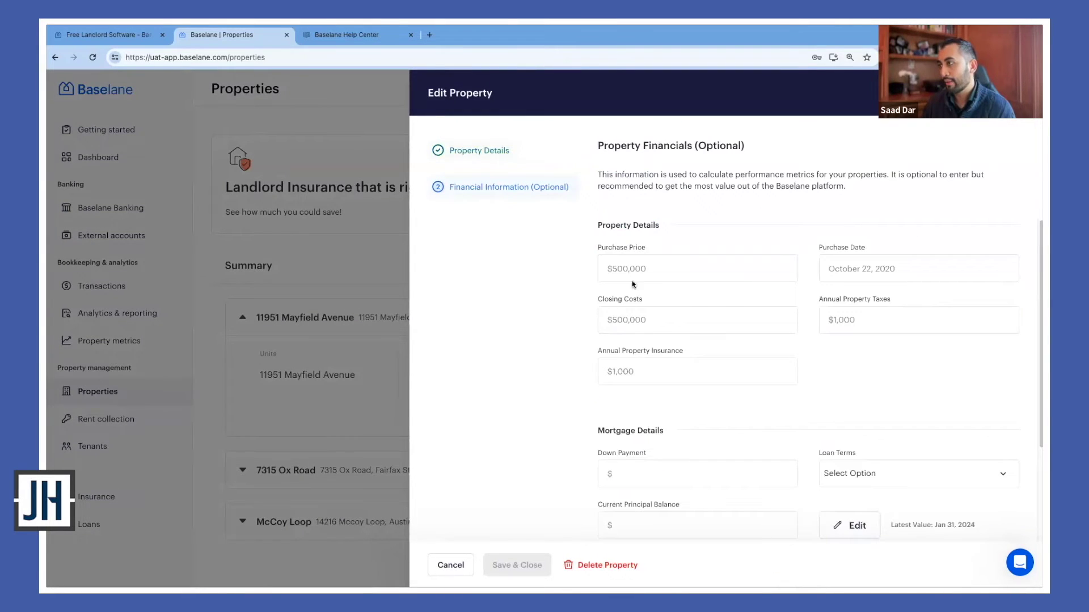
scroll(633, 285, down, 2)
scroll(703, 333, up, 2)
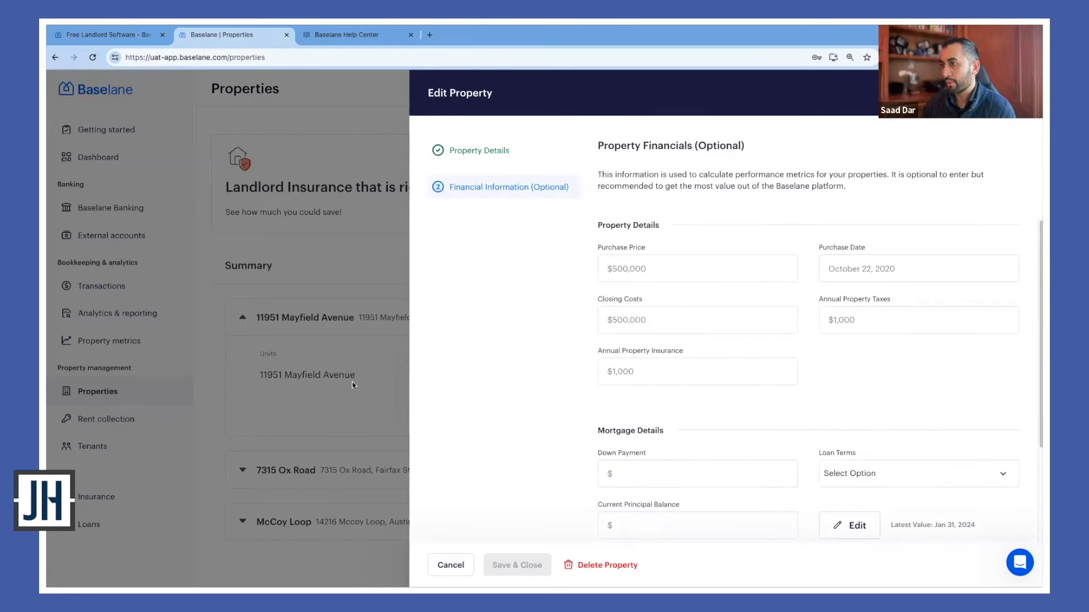
click(324, 276)
click(154, 421)
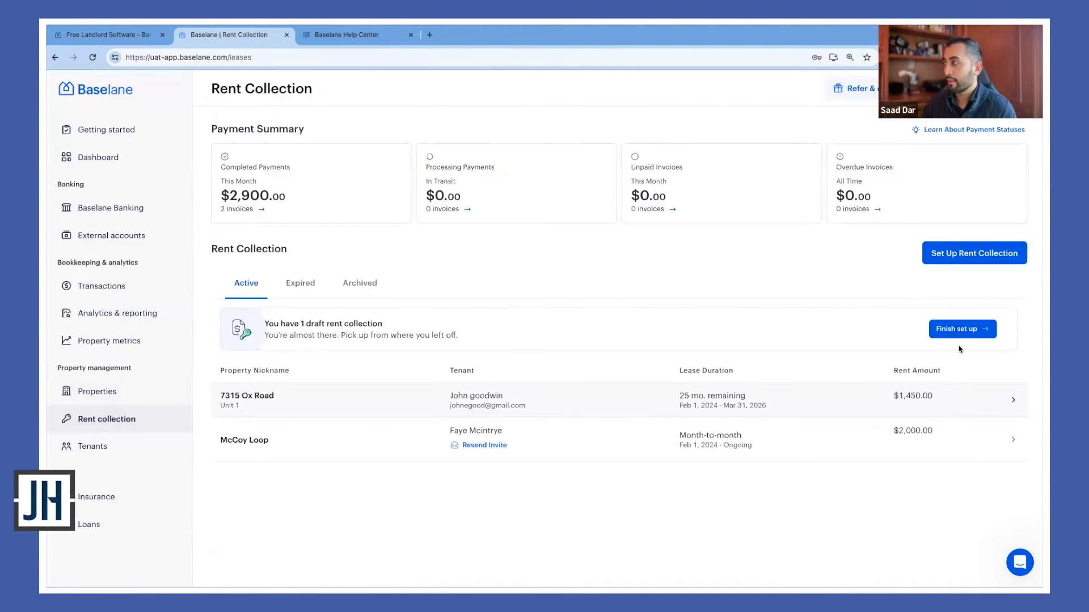
click(967, 334)
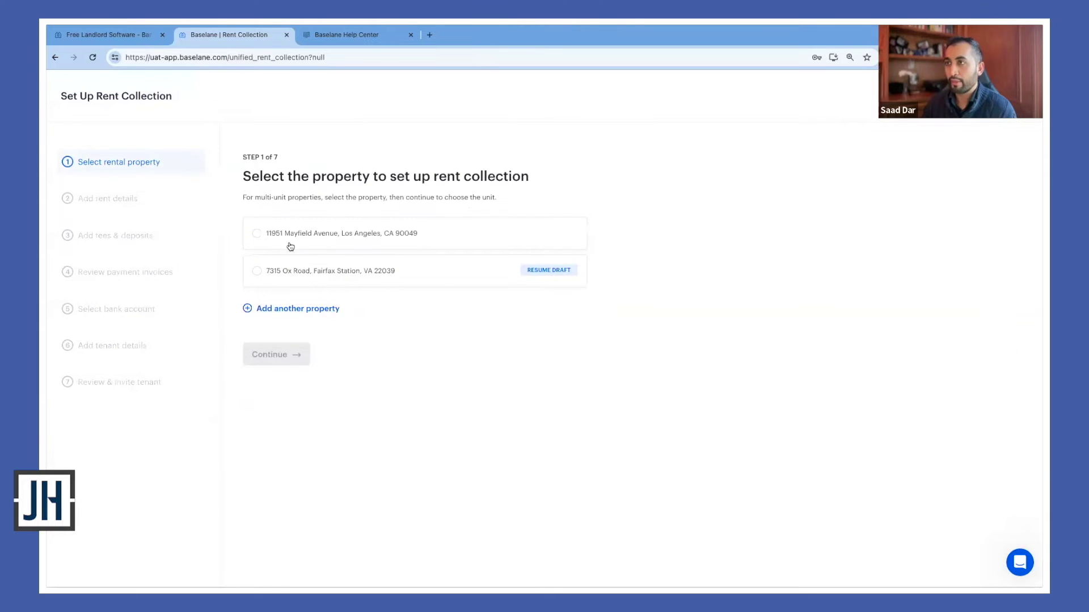
click(298, 270)
click(295, 352)
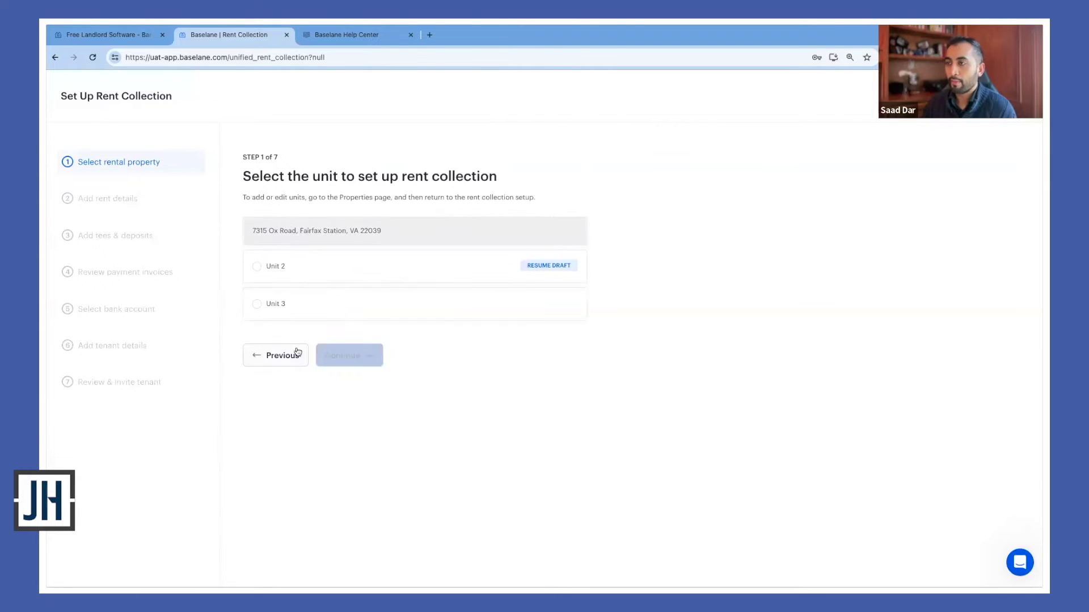
click(281, 270)
click(350, 356)
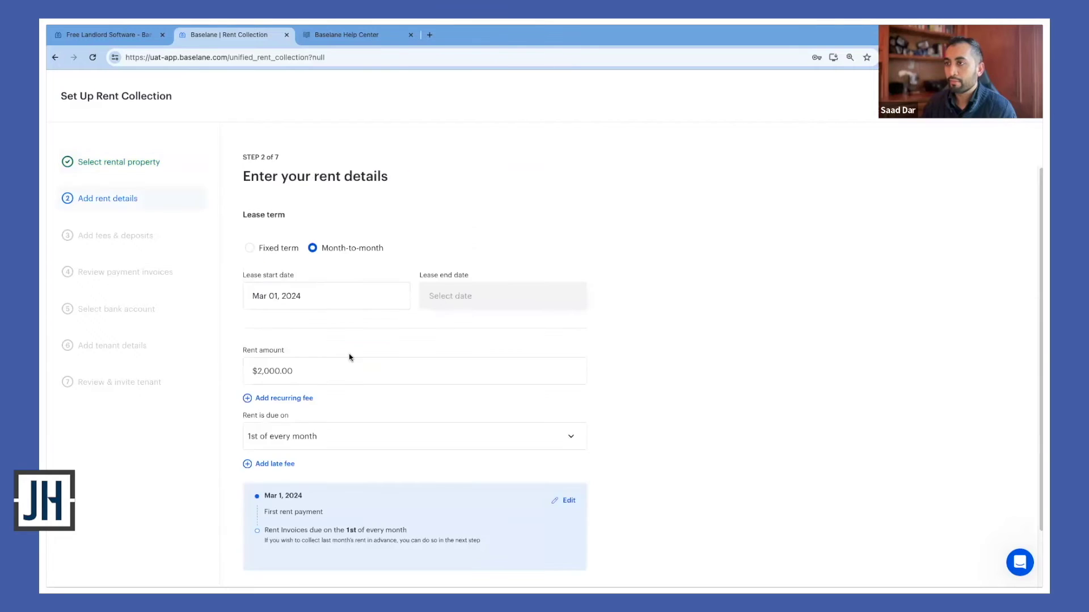
Keep the lease term month-to-month and confirm the rent details
click(117, 200)
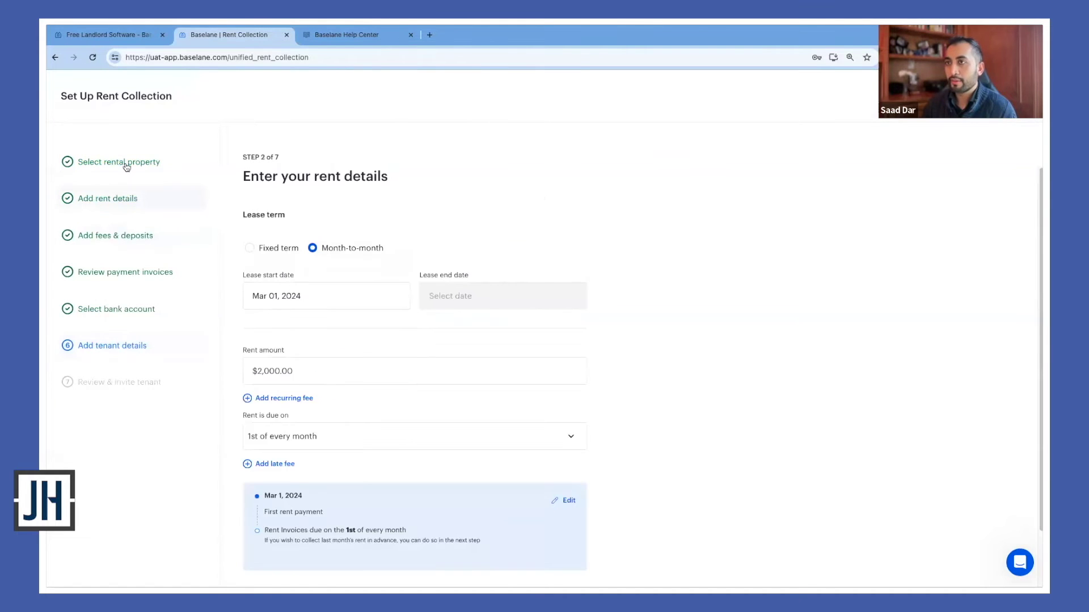
scroll(328, 286, down, 1)
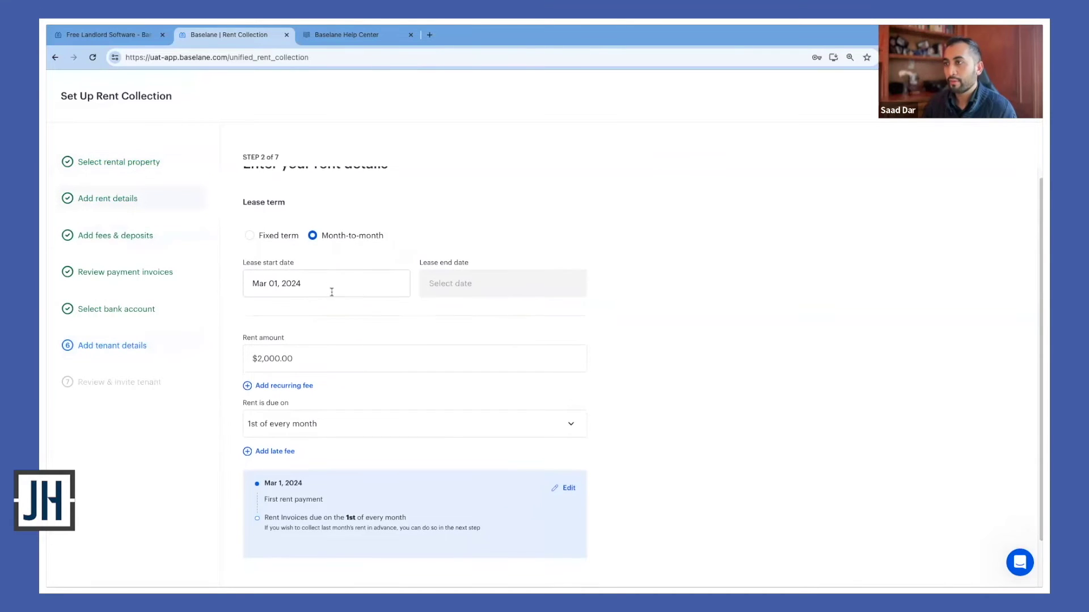
click(267, 234)
click(322, 247)
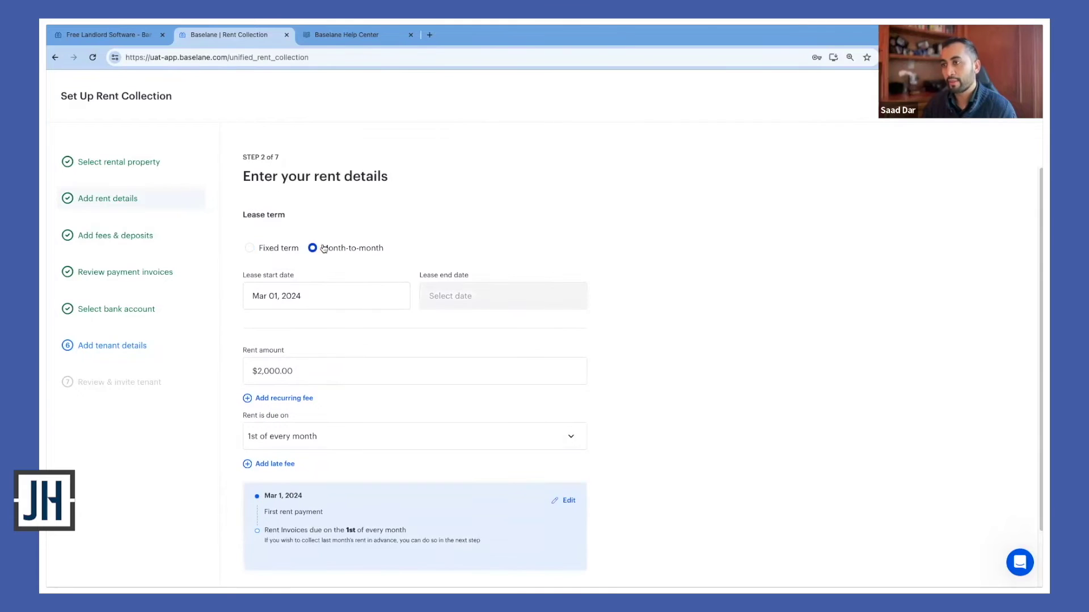
scroll(354, 330, down, 3)
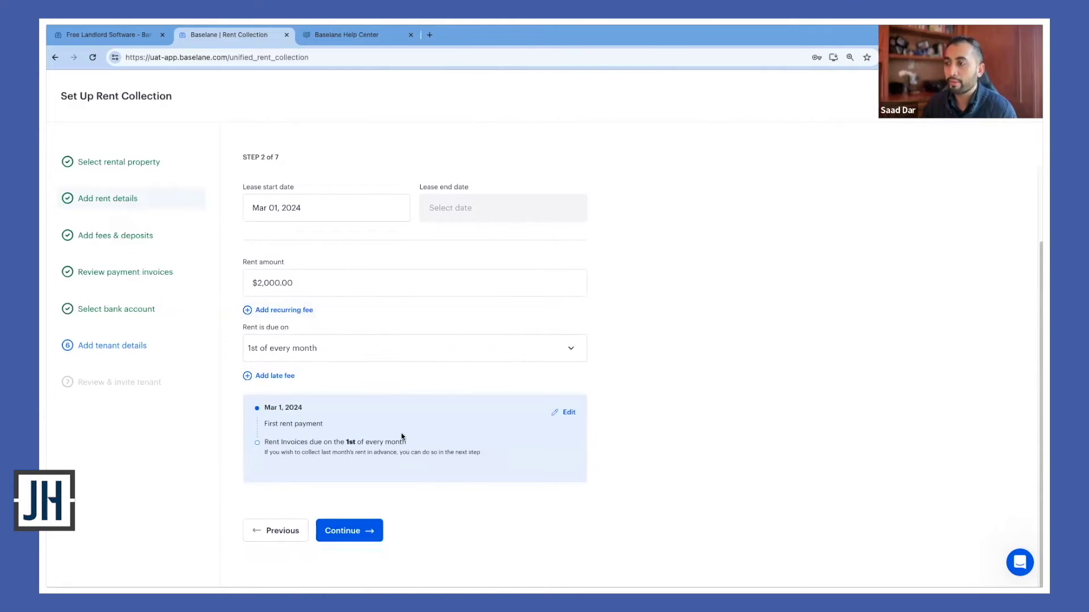
click(369, 532)
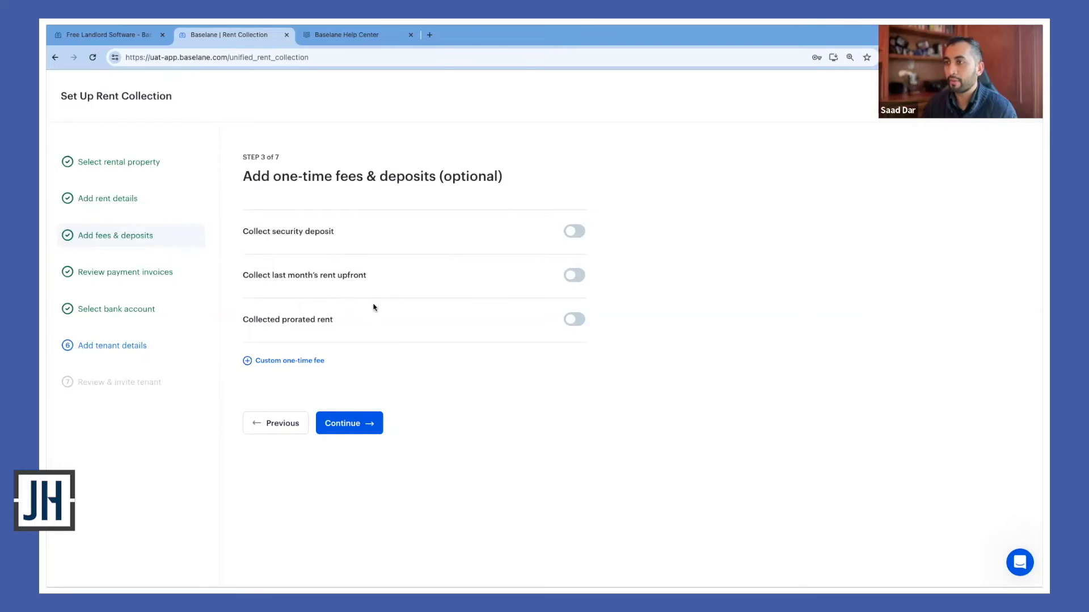
Skip one-time fees, accept the invoices, and choose Main Account to receive rent
click(369, 423)
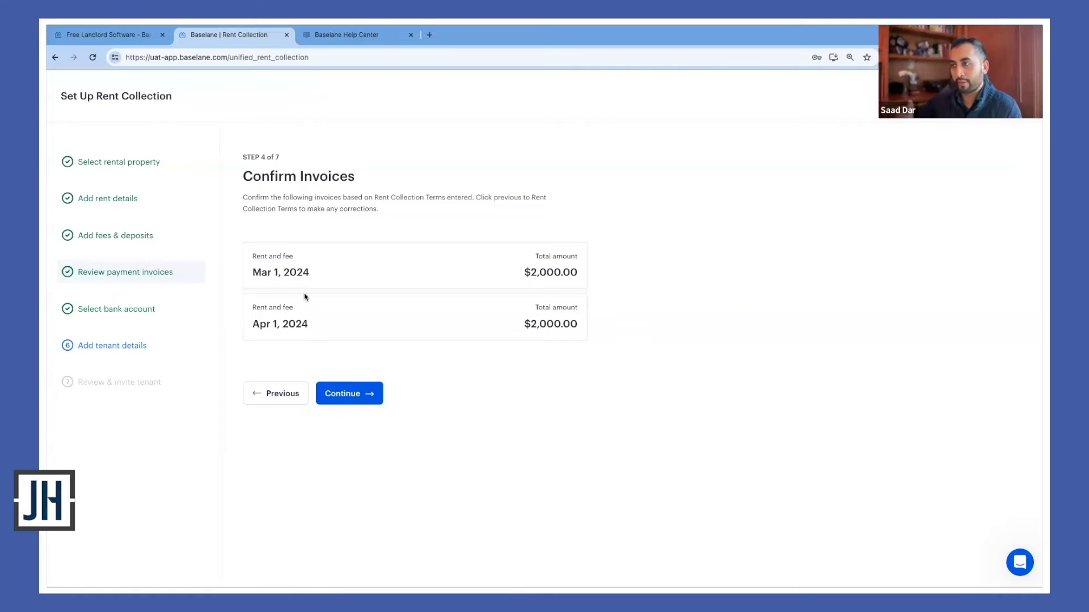
click(358, 396)
click(286, 256)
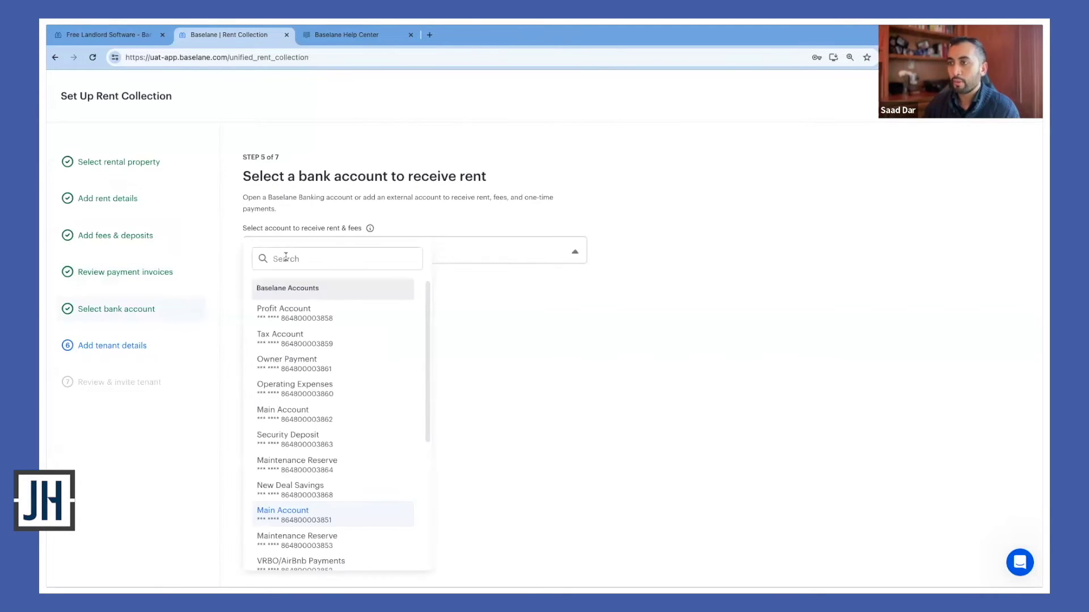
click(494, 318)
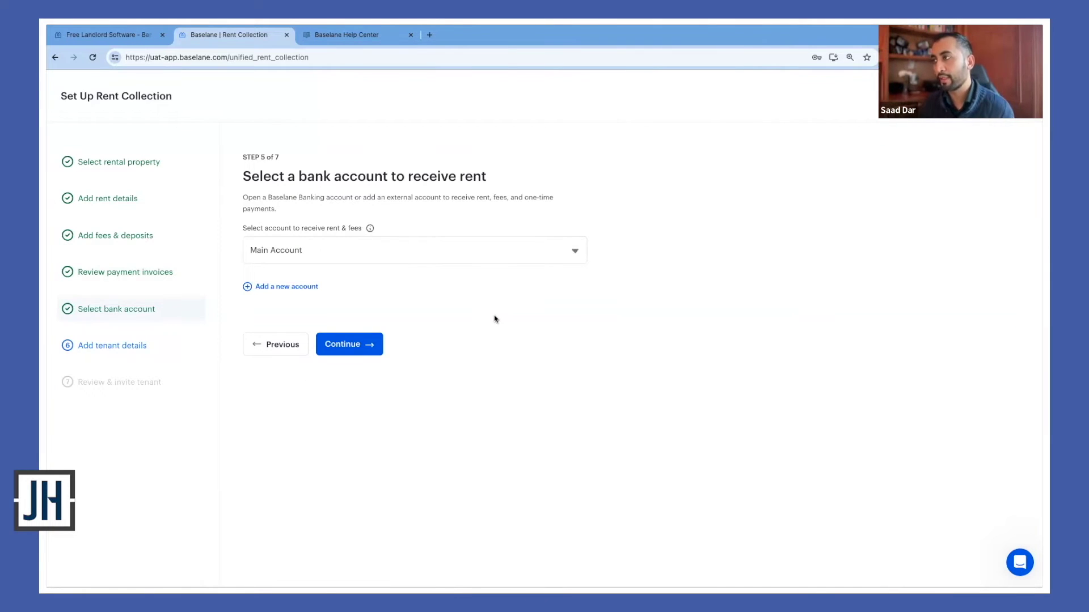
click(401, 258)
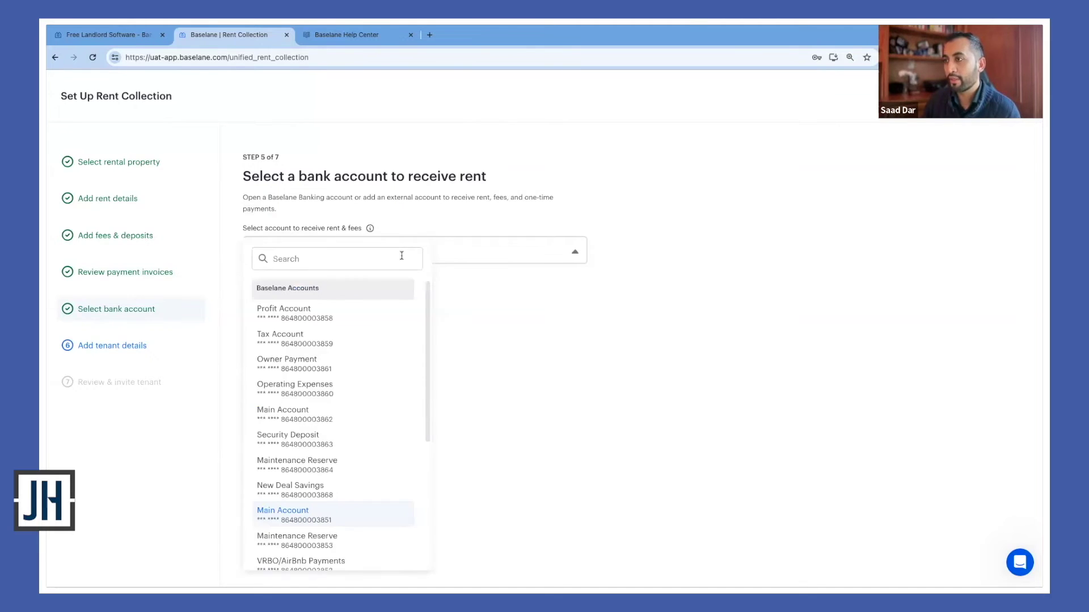
scroll(388, 343, down, 2)
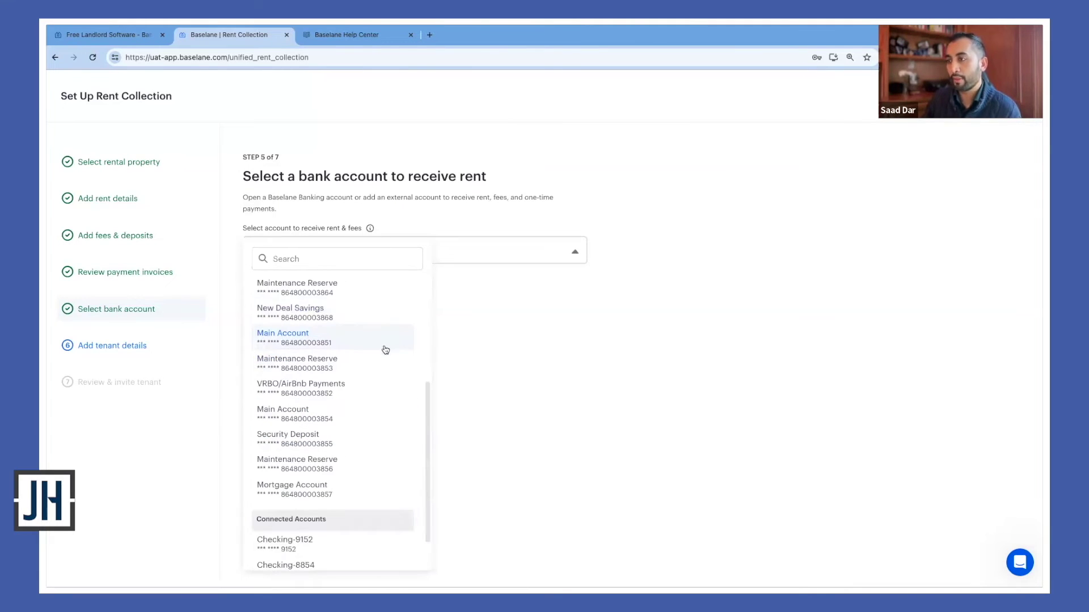
scroll(384, 349, down, 1)
click(547, 367)
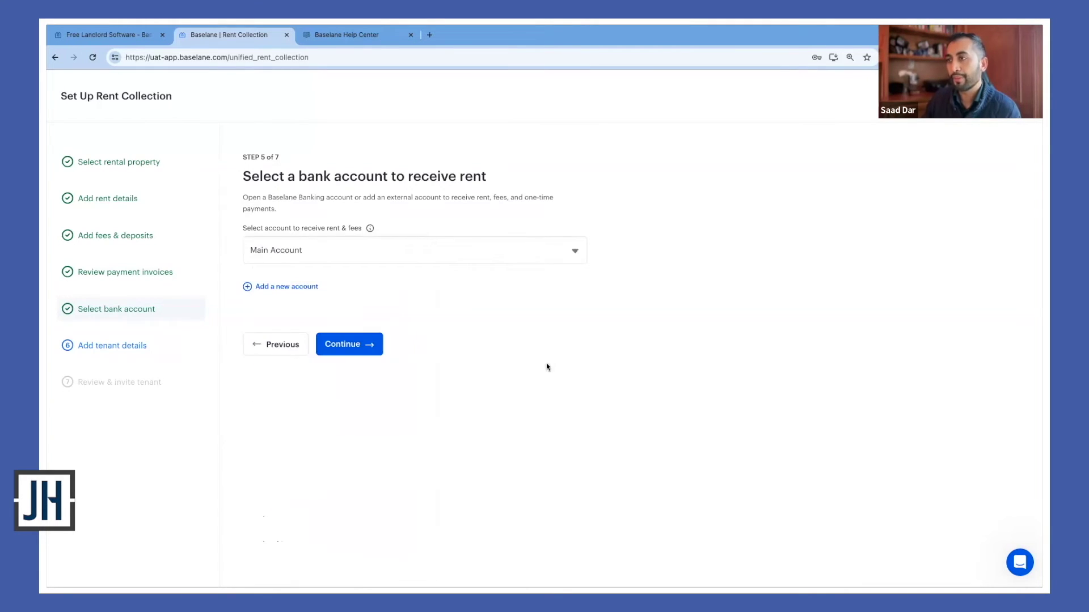
click(365, 348)
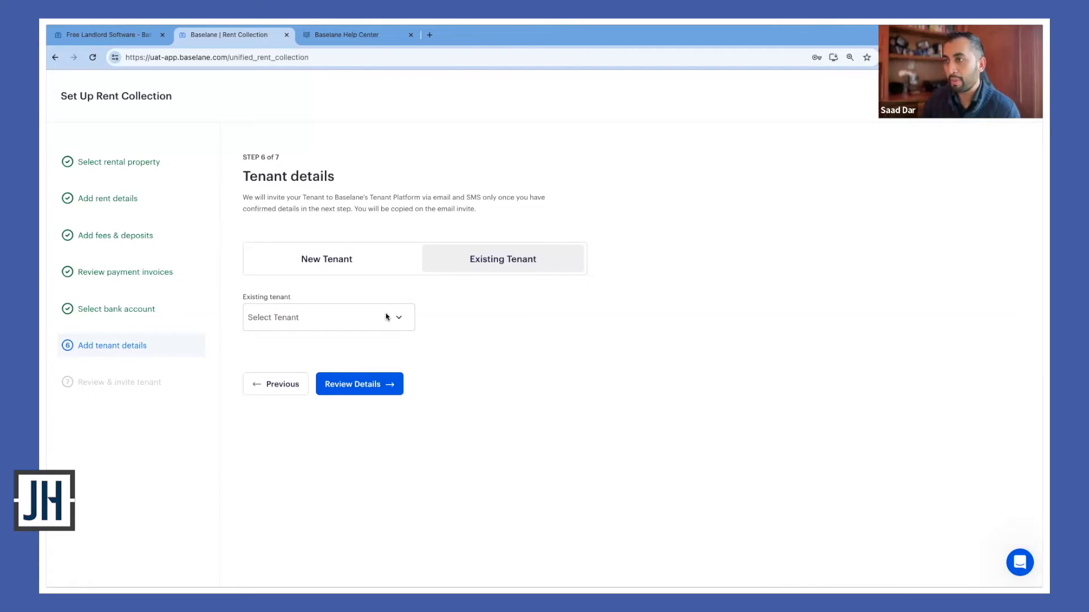
Assign an existing tenant to this lease from the Existing tenant list
click(386, 317)
click(472, 324)
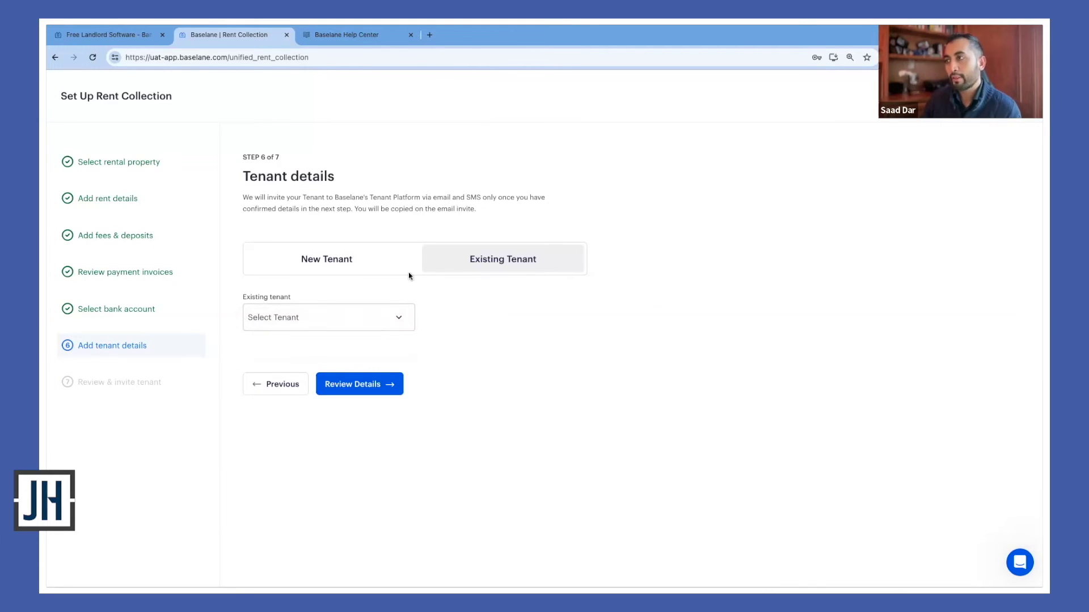
click(388, 265)
click(479, 261)
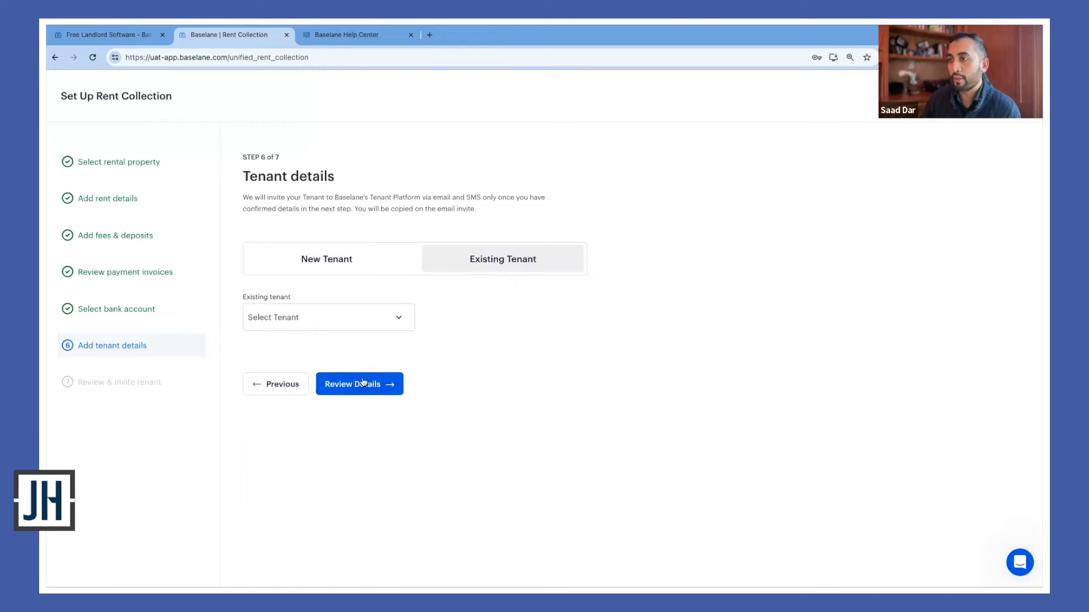
click(331, 318)
click(340, 331)
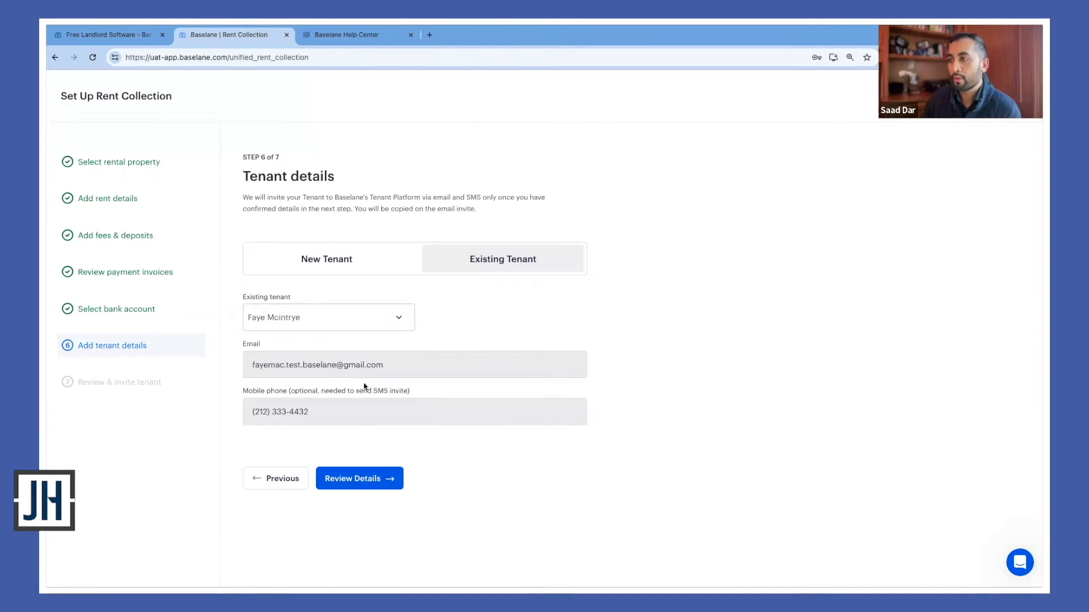
Proceed to the Step 7 review page and scroll through the details
click(377, 483)
scroll(528, 458, down, 5)
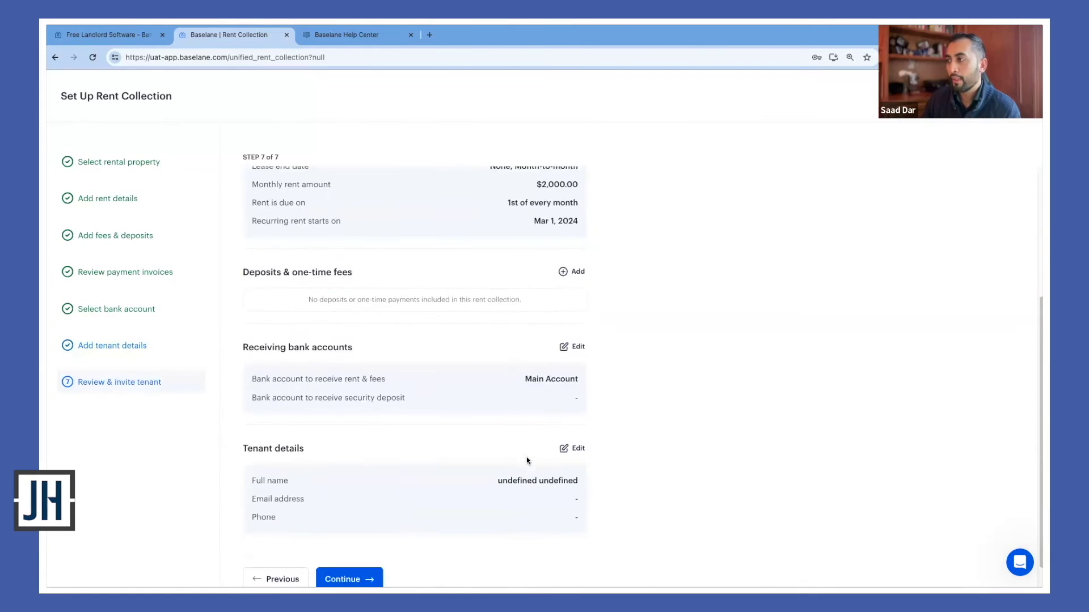
scroll(527, 458, up, 5)
scroll(510, 461, down, 5)
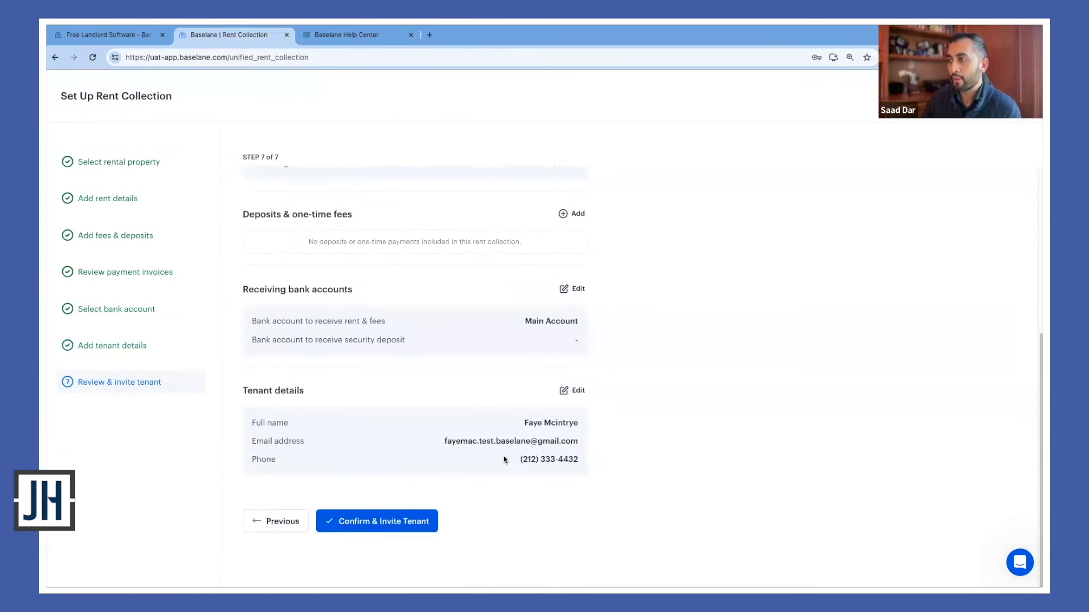
scroll(510, 459, up, 4)
scroll(423, 518, down, 4)
scroll(424, 523, up, 5)
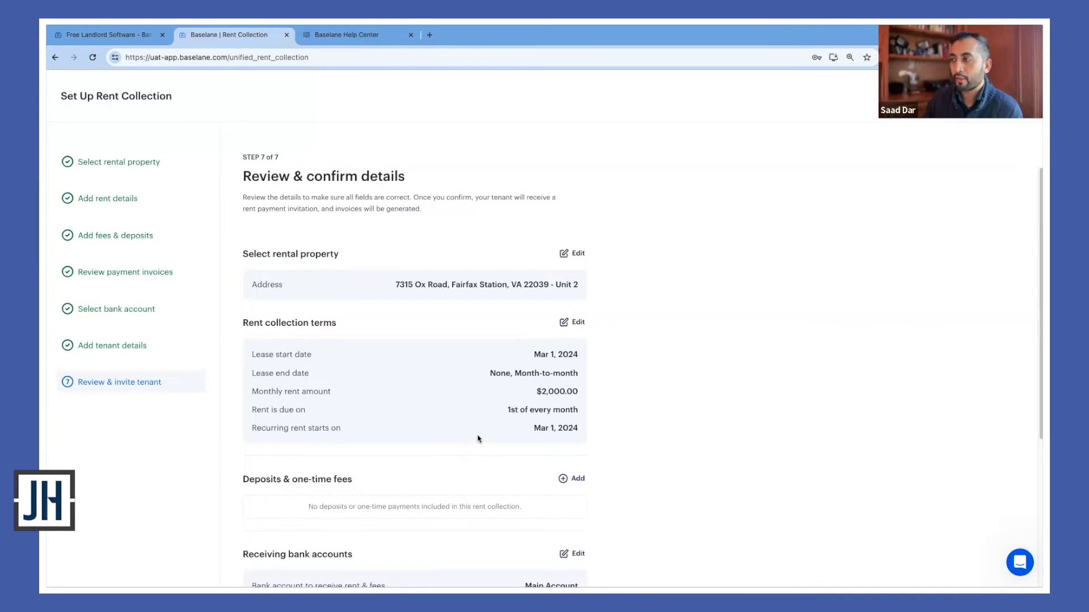
Check the review summary once more and confirm, inviting the tenant
scroll(478, 439, down, 5)
scroll(478, 438, up, 5)
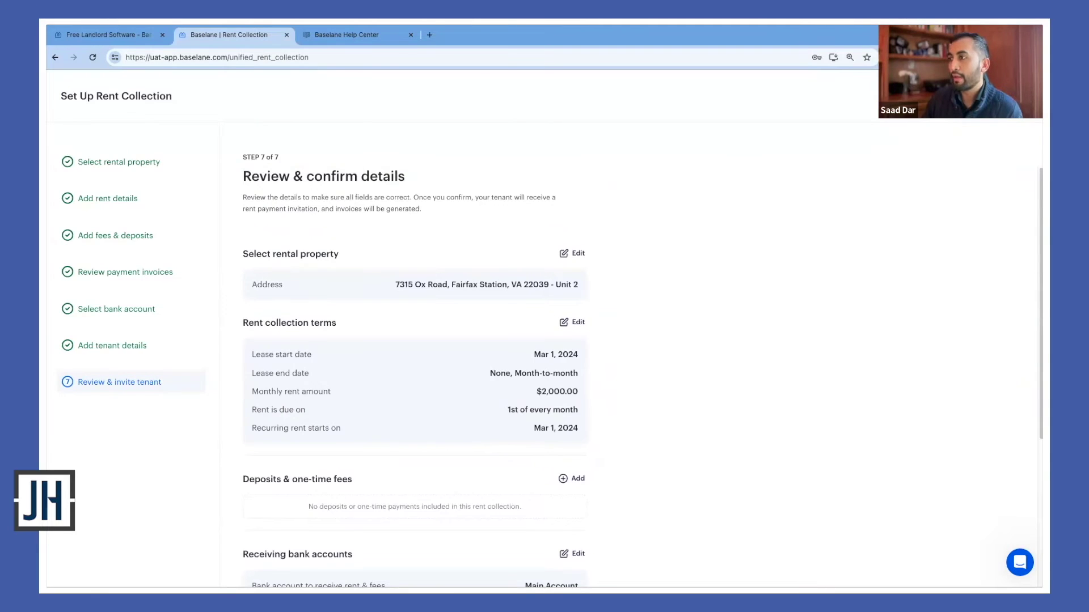
click(999, 96)
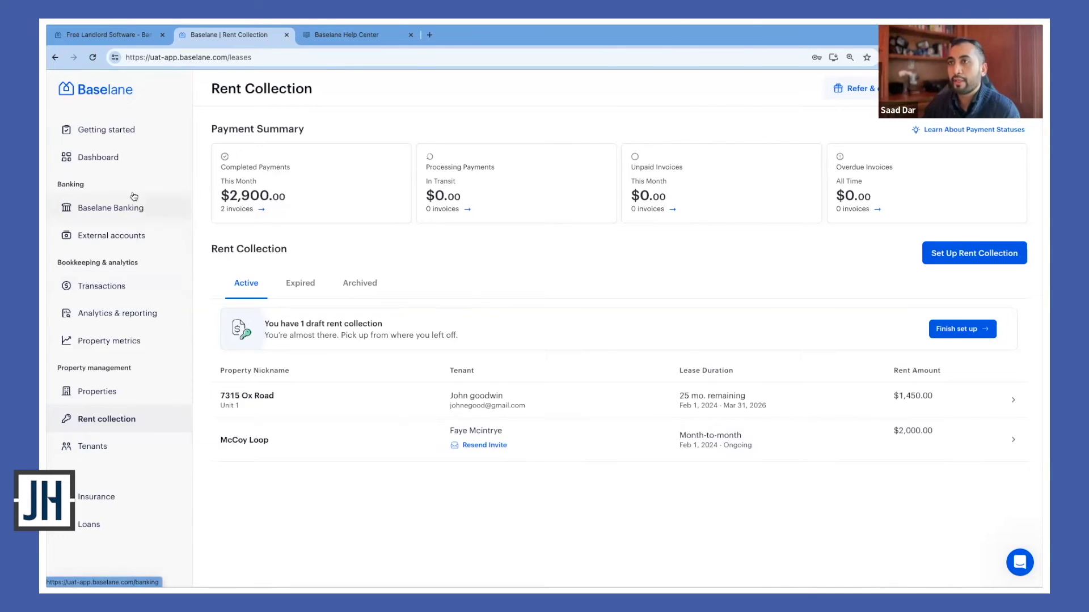
Visit the dashboard and the Getting started checklist
click(125, 169)
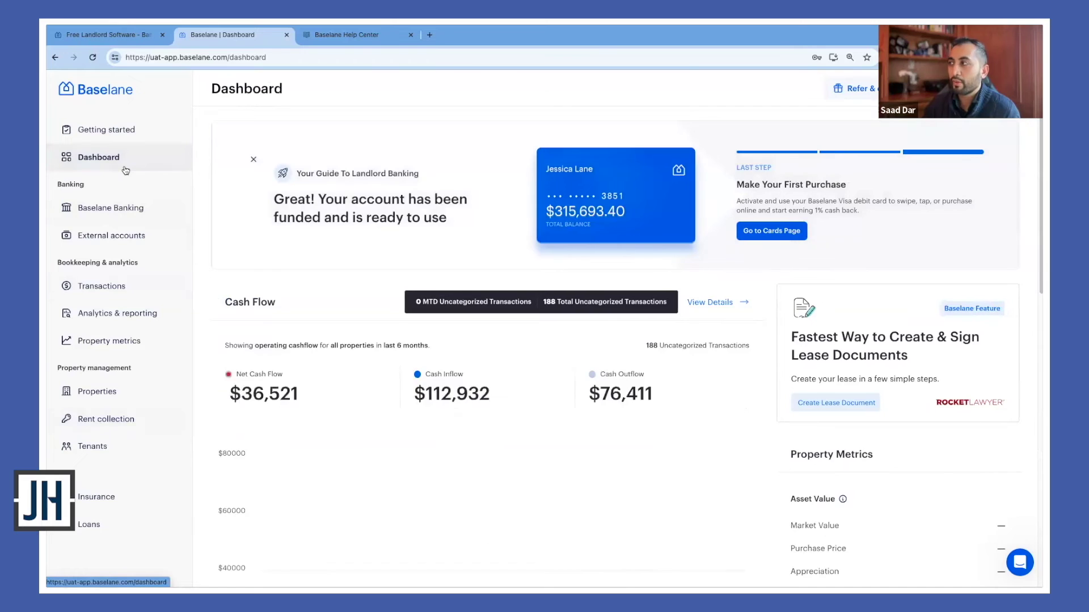
click(141, 136)
scroll(632, 337, down, 1)
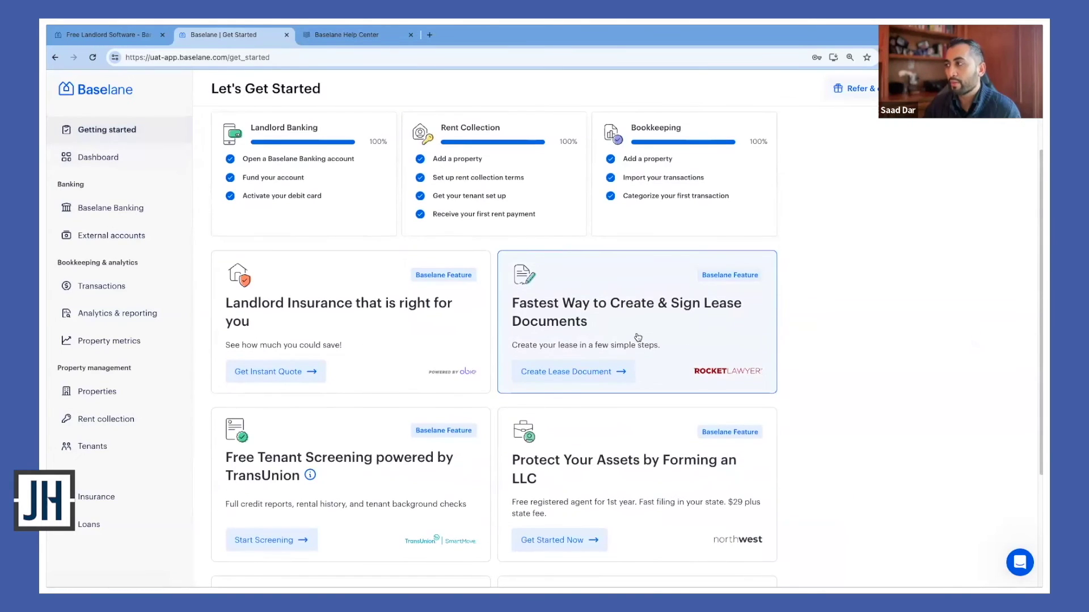
Open and close Create Lease Document, then go to the Insurance page
click(670, 348)
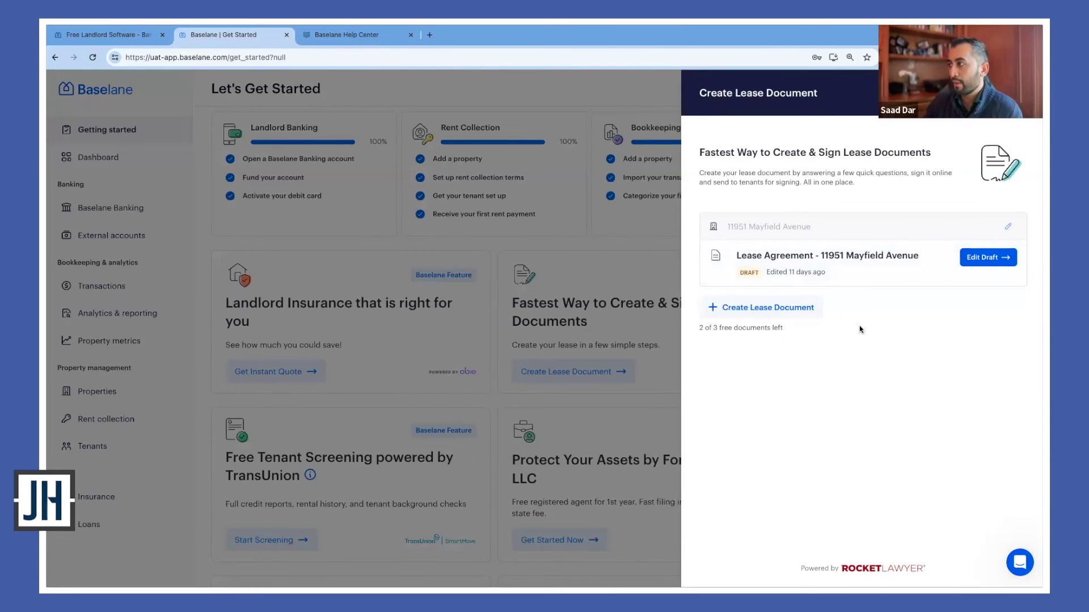
click(626, 245)
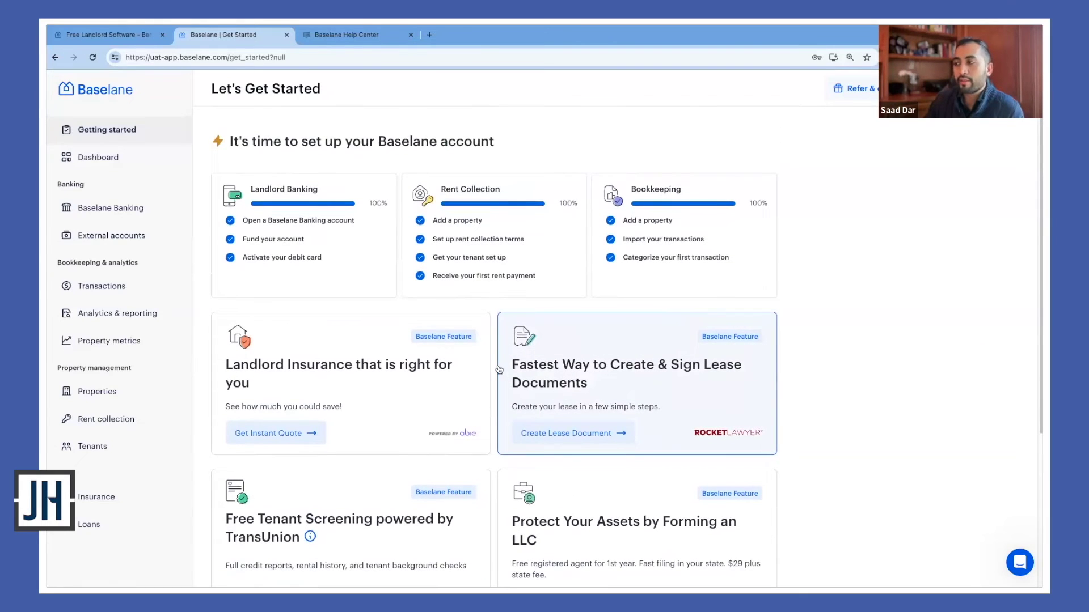
scroll(498, 370, down, 3)
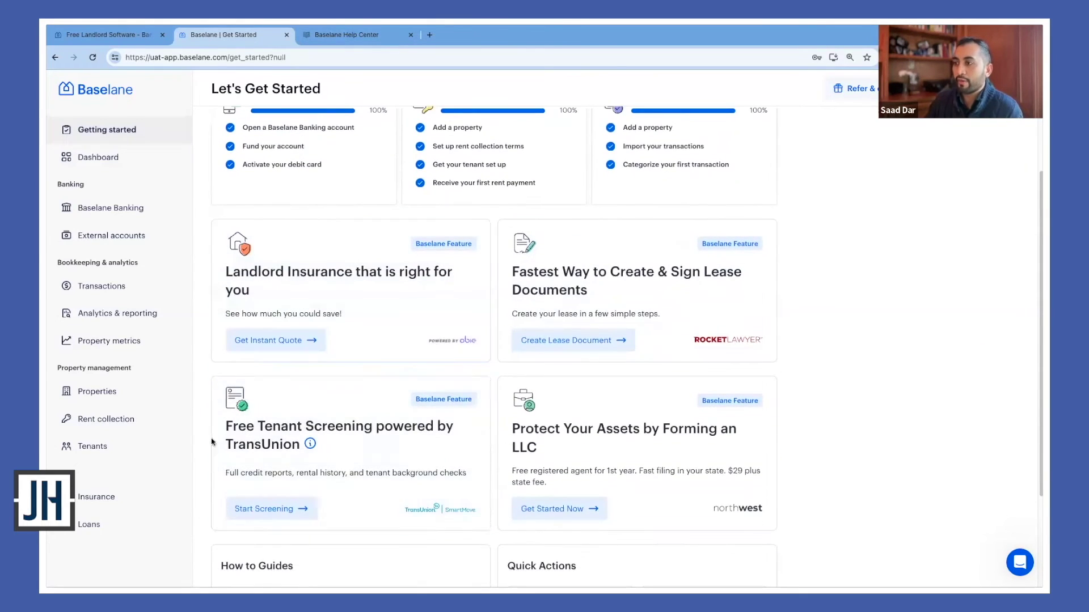
click(142, 498)
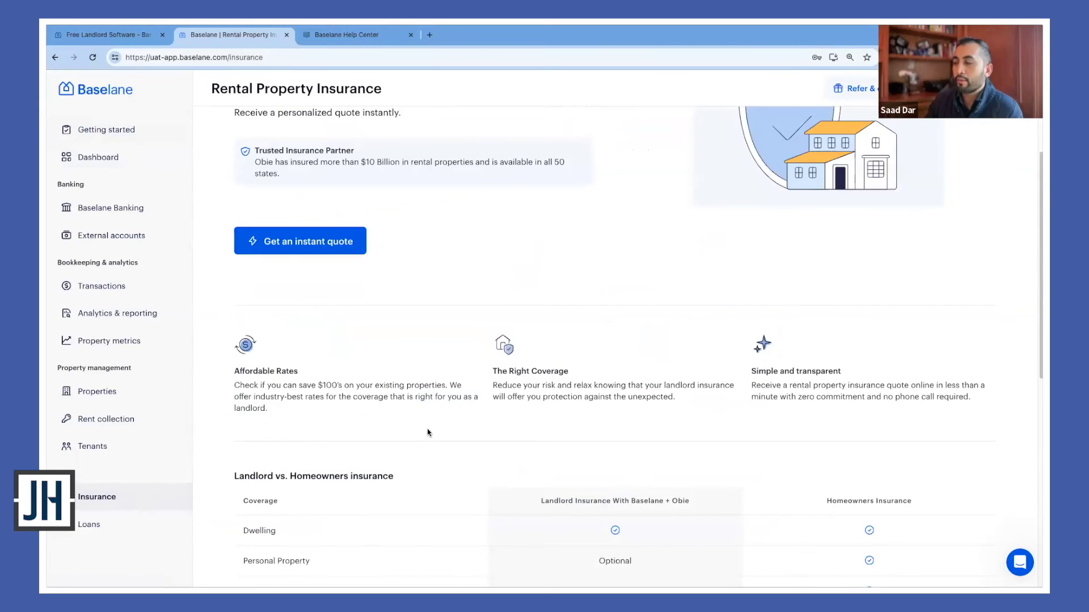
Return to Analytics & reporting, showing all-properties cash flow of $36,521 net
scroll(430, 428, down, 4)
scroll(429, 427, up, 6)
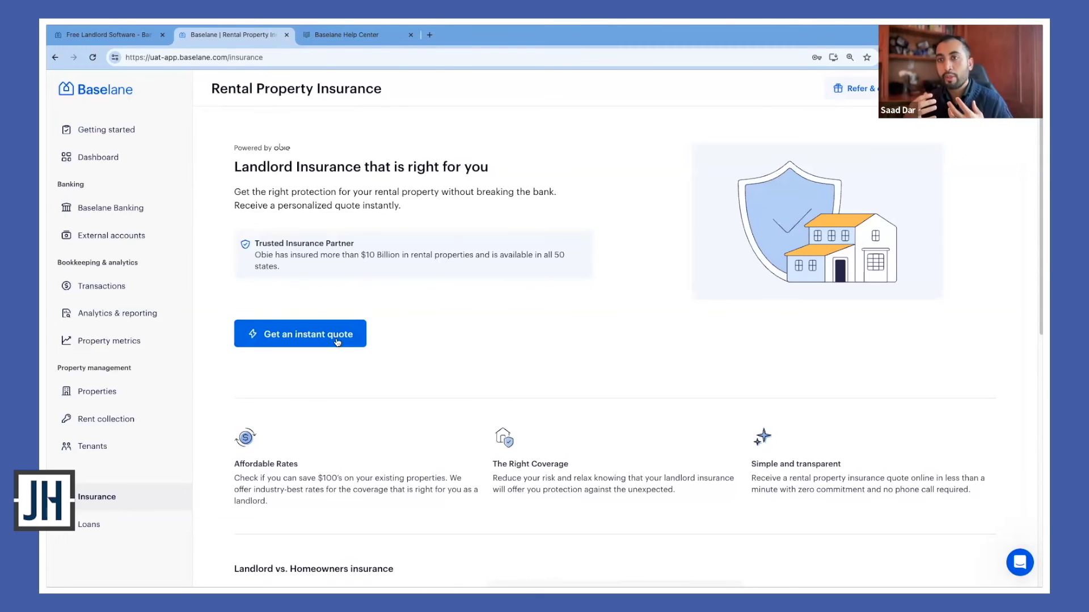
click(137, 318)
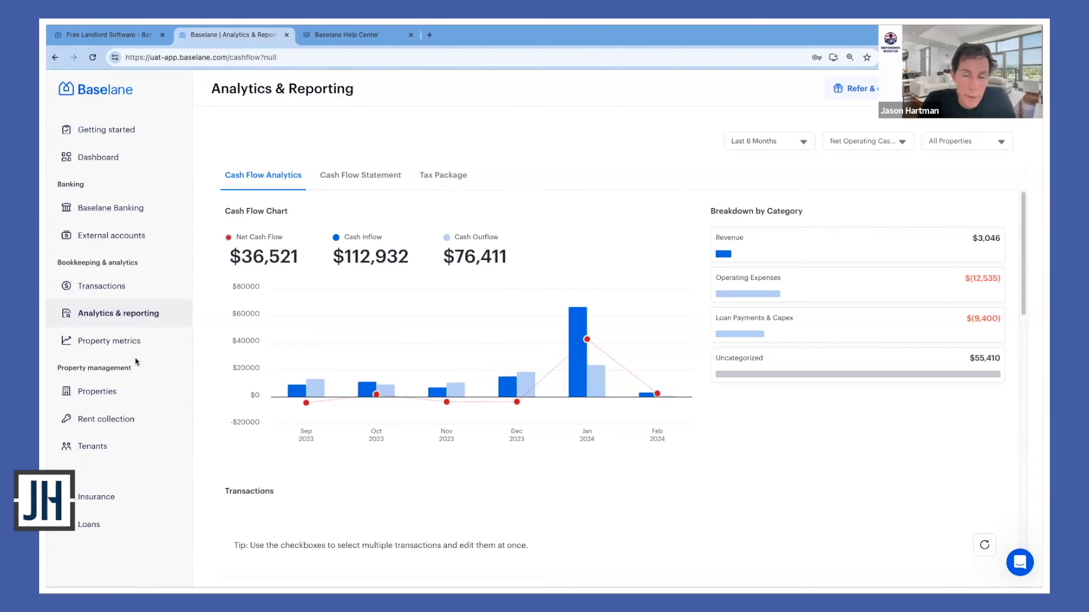
Bring up the Baselane Banking summary showing four Apex Investors accounts totalling $315,693.40 at 4.19% APY
click(130, 220)
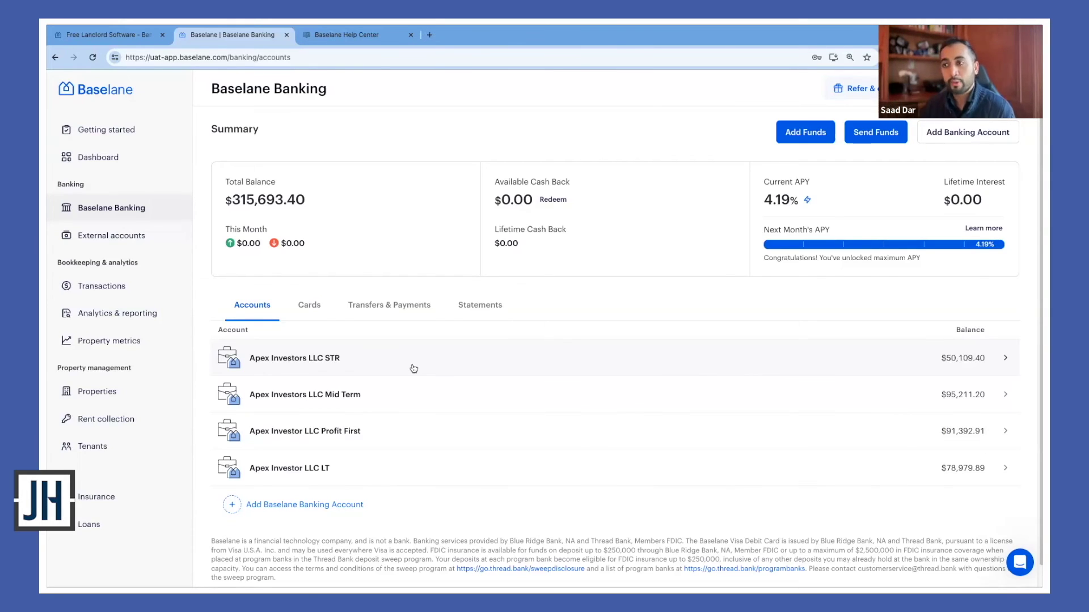
View the Apex Investors LLC STR account, then open the Apex Investors LLC Mid Term account
click(413, 368)
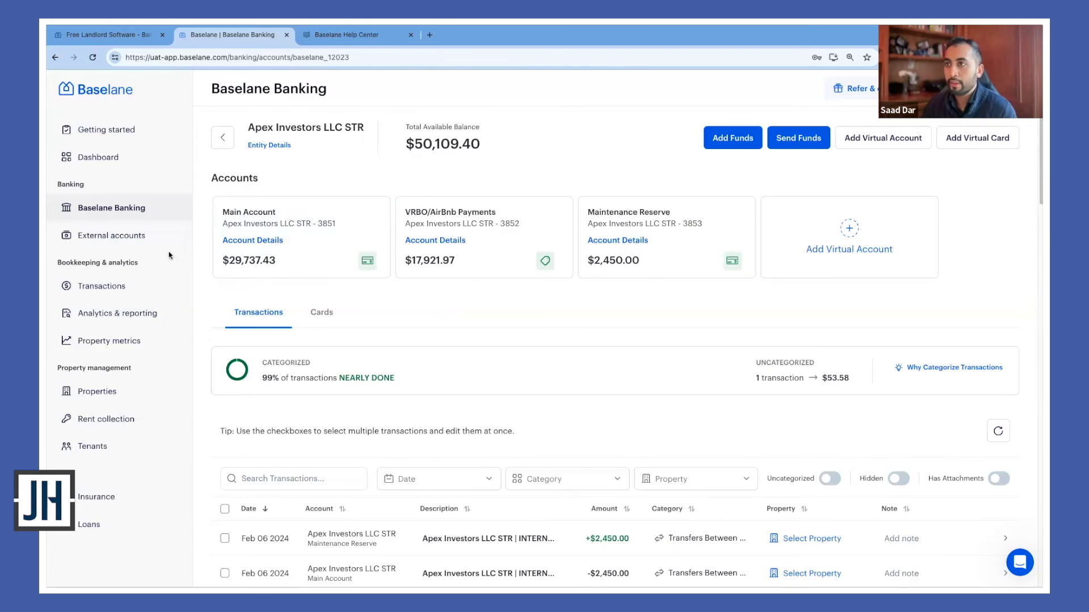
click(145, 210)
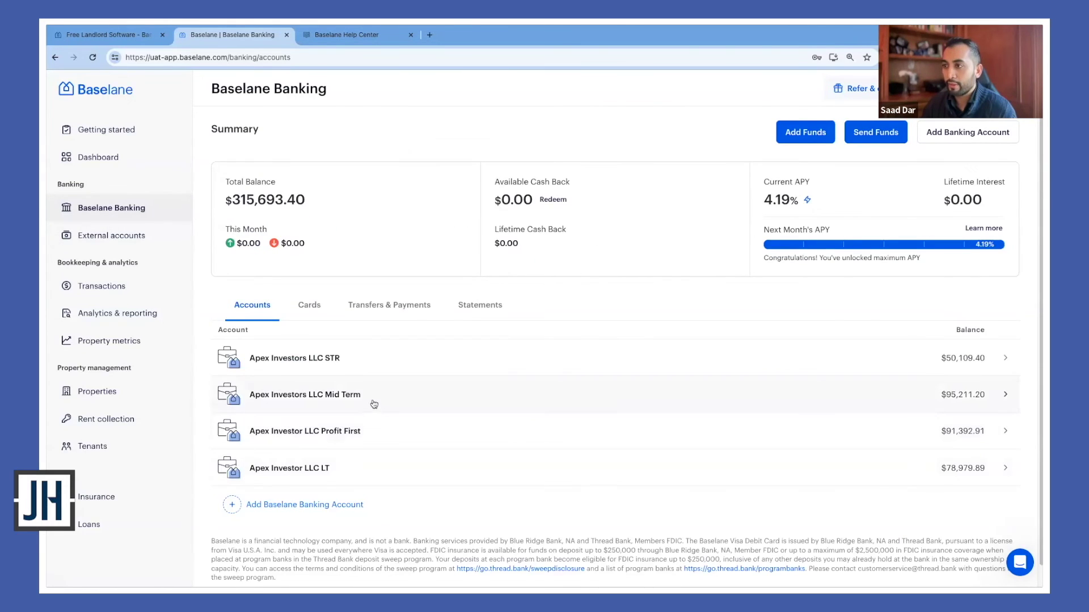
click(373, 405)
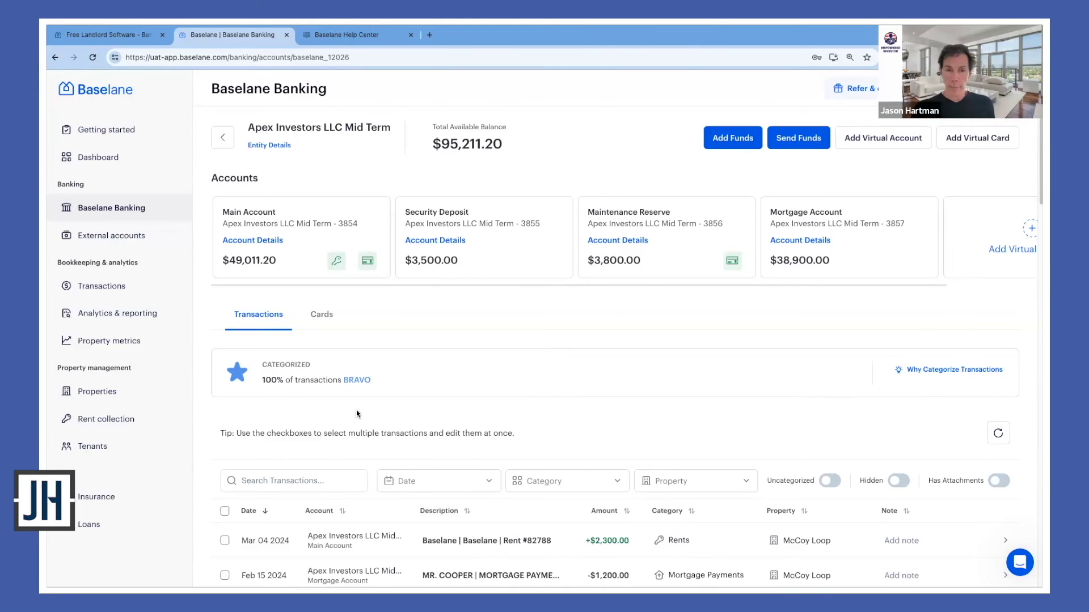
Visit the Dashboard, then return to the Baselane Banking accounts page
click(131, 159)
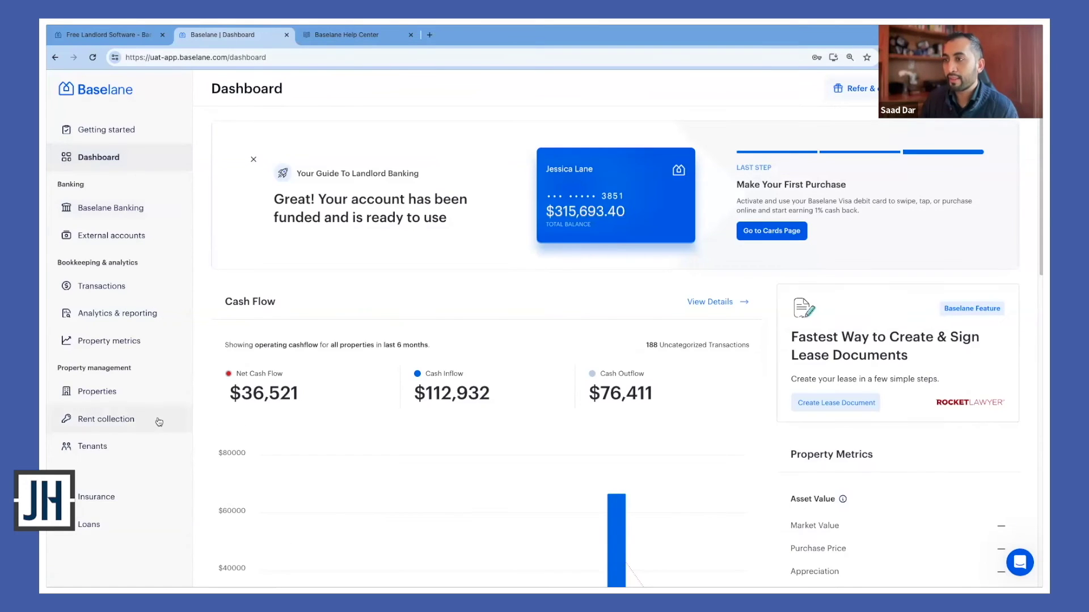
click(136, 208)
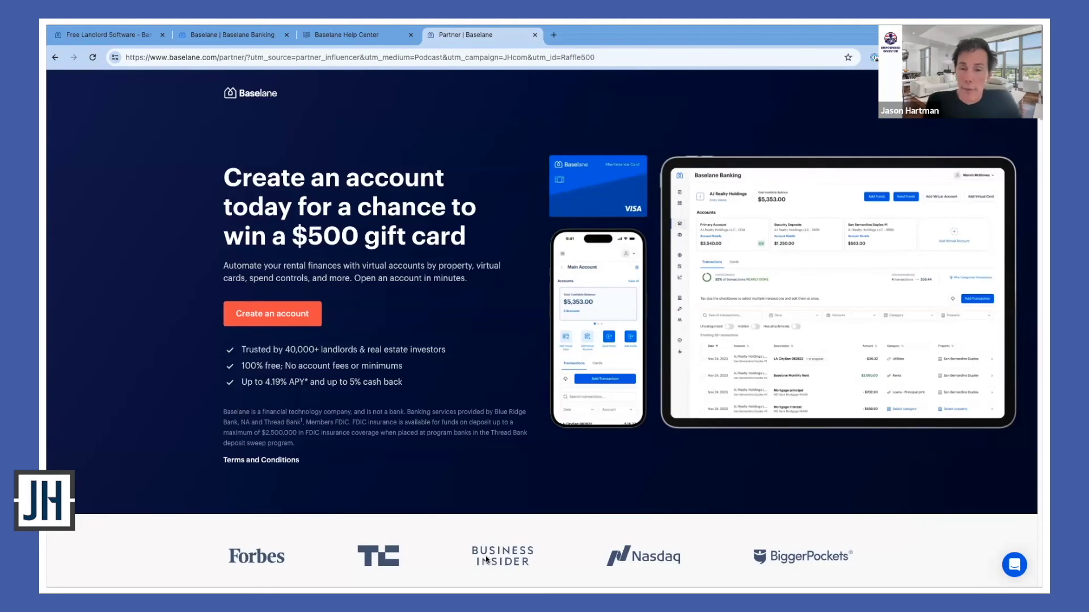
click(284, 57)
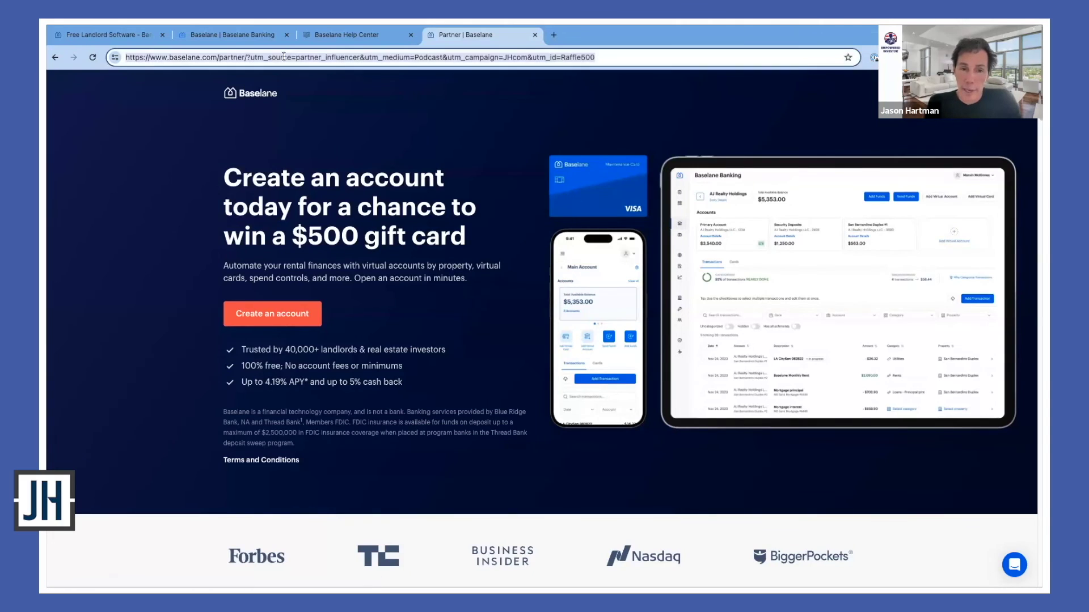
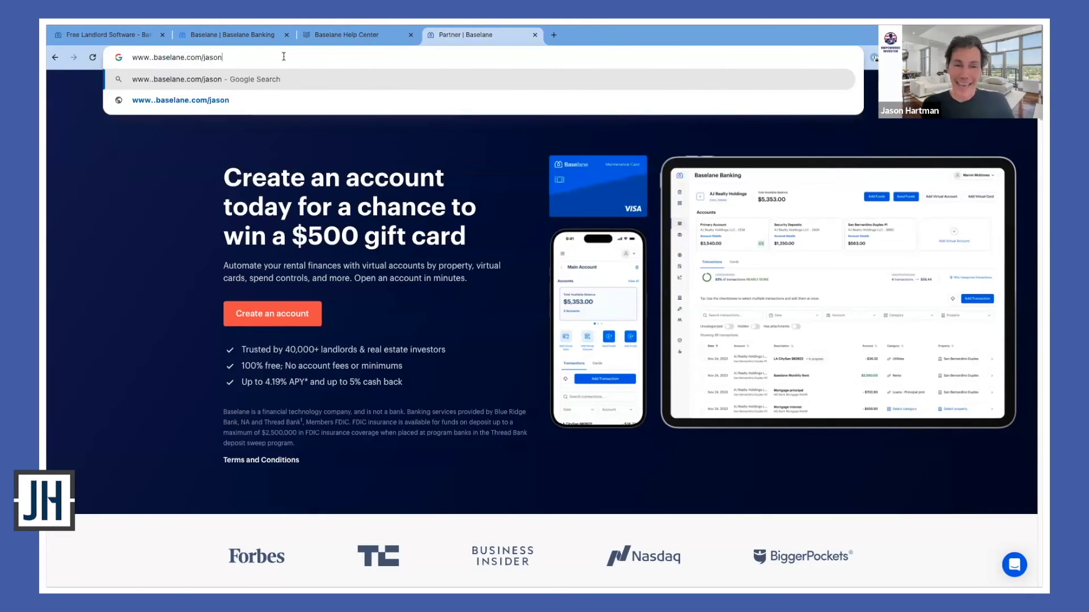
click(152, 57)
key(BackSpace)
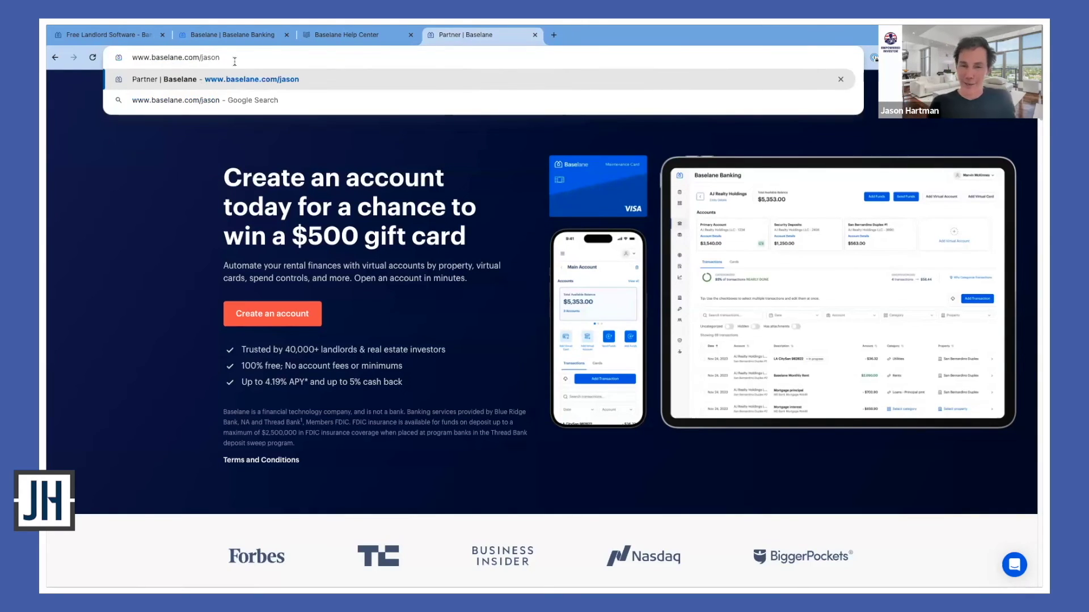
drag(234, 61, 131, 57)
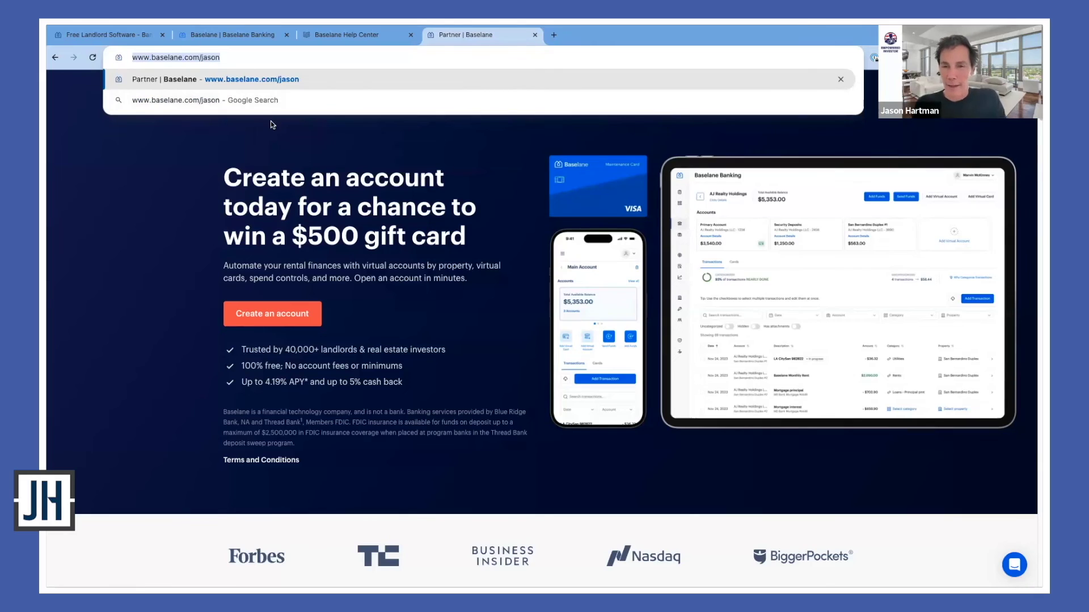